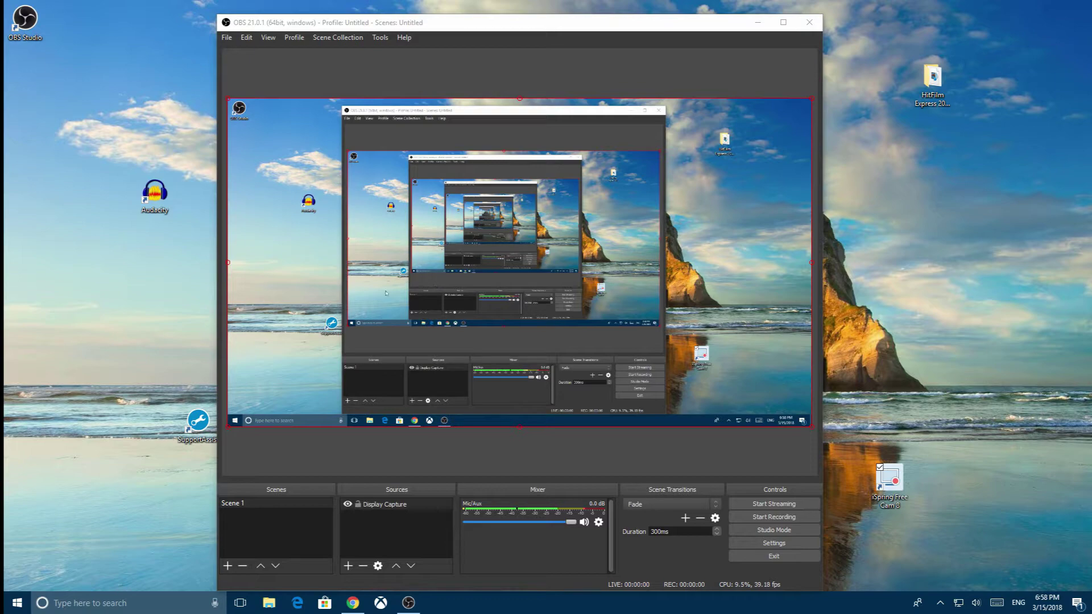
# Dismiss the Windows update reminder and start adding a Display Capture source to Scene 1
pyautogui.moveTo(428, 20)
pyautogui.mouseDown()
pyautogui.moveTo(365, 157)
pyautogui.moveTo(437, 9)
pyautogui.mouseUp()
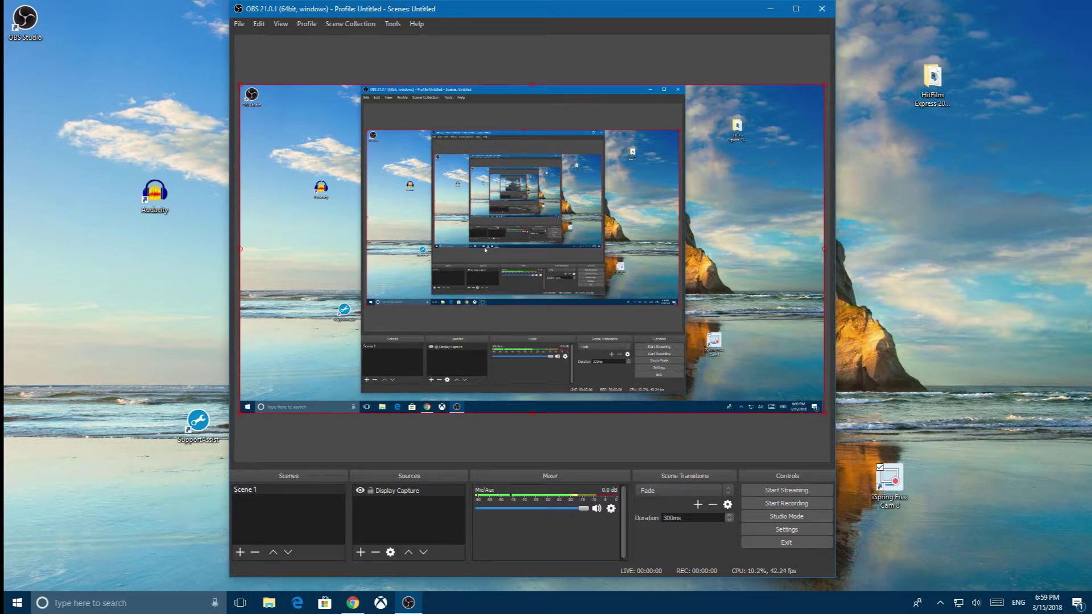
pyautogui.moveTo(505, 12); pyautogui.dragTo(487, 30)
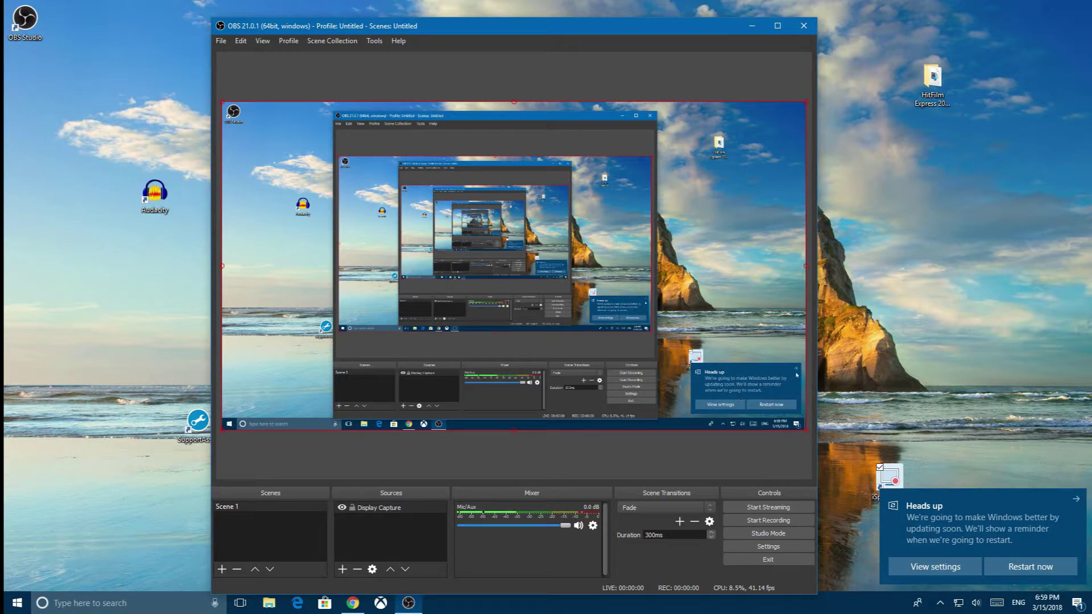
pyautogui.click(1074, 498)
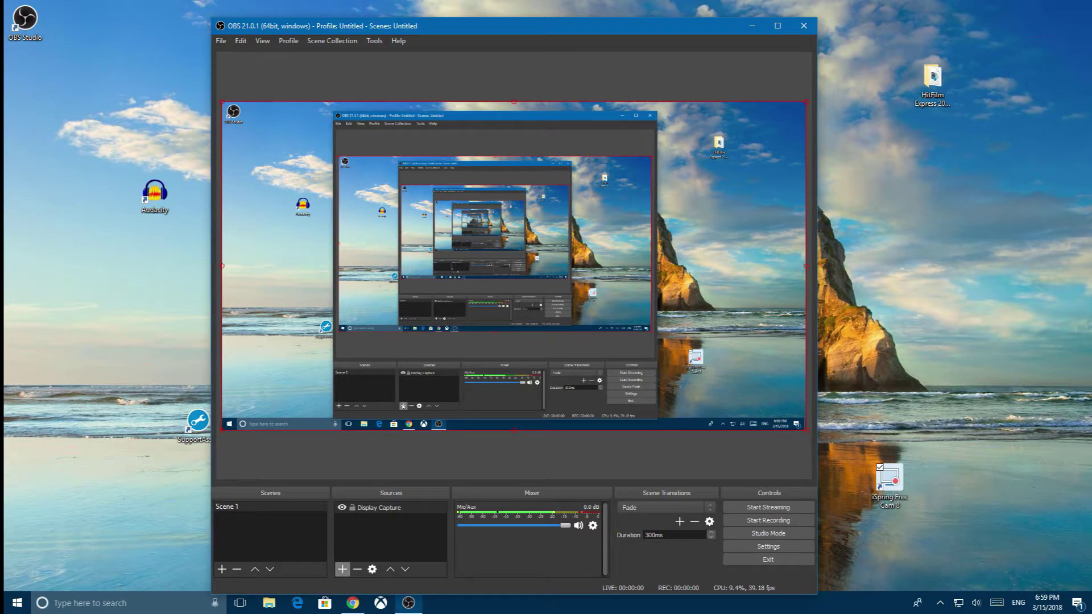
pyautogui.click(341, 569)
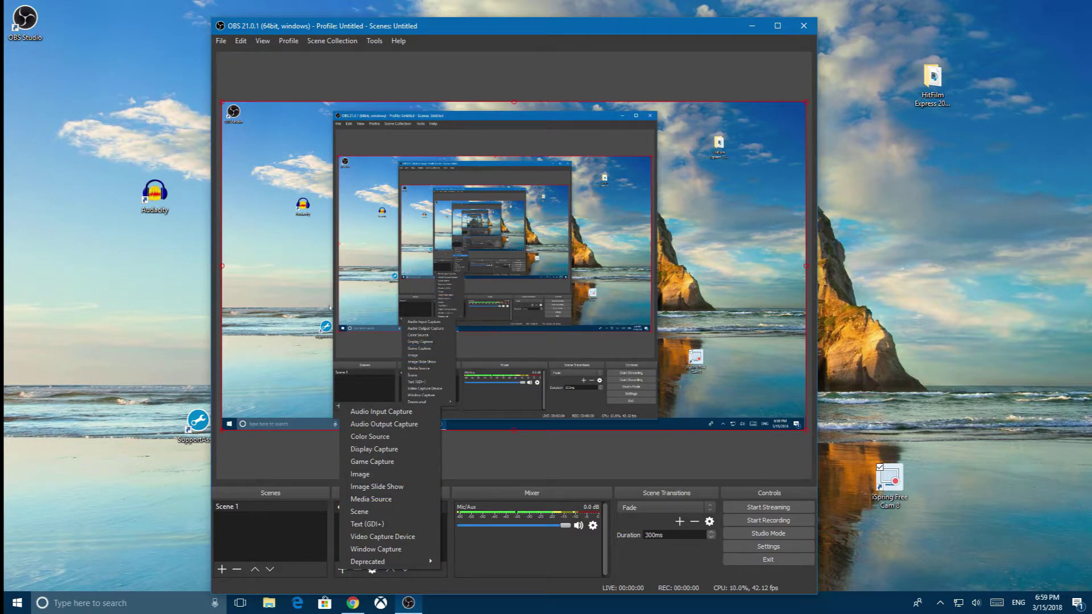
pyautogui.click(374, 448)
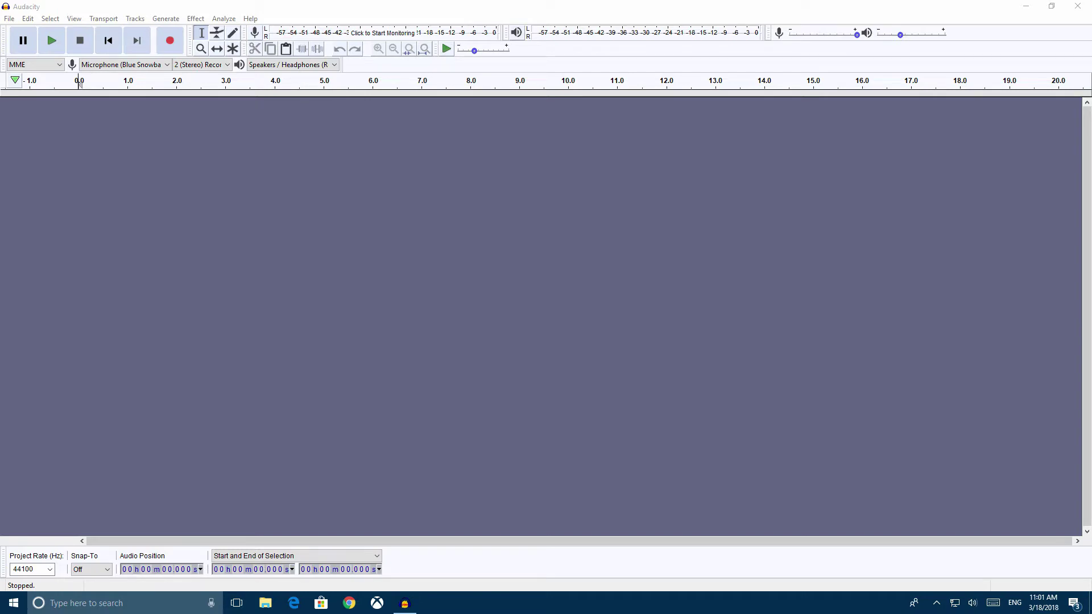
# Choose Microphone (Blue Snowball) as the recording device in Audacity
pyautogui.click(296, 555)
pyautogui.click(256, 575)
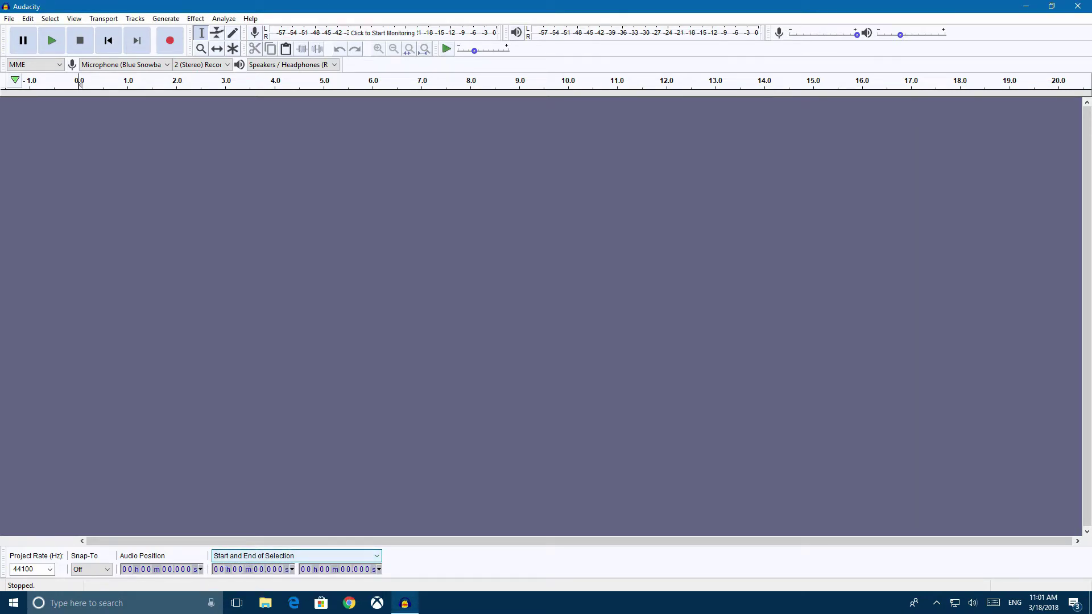
pyautogui.press('Tab')
pyautogui.press('Tab')
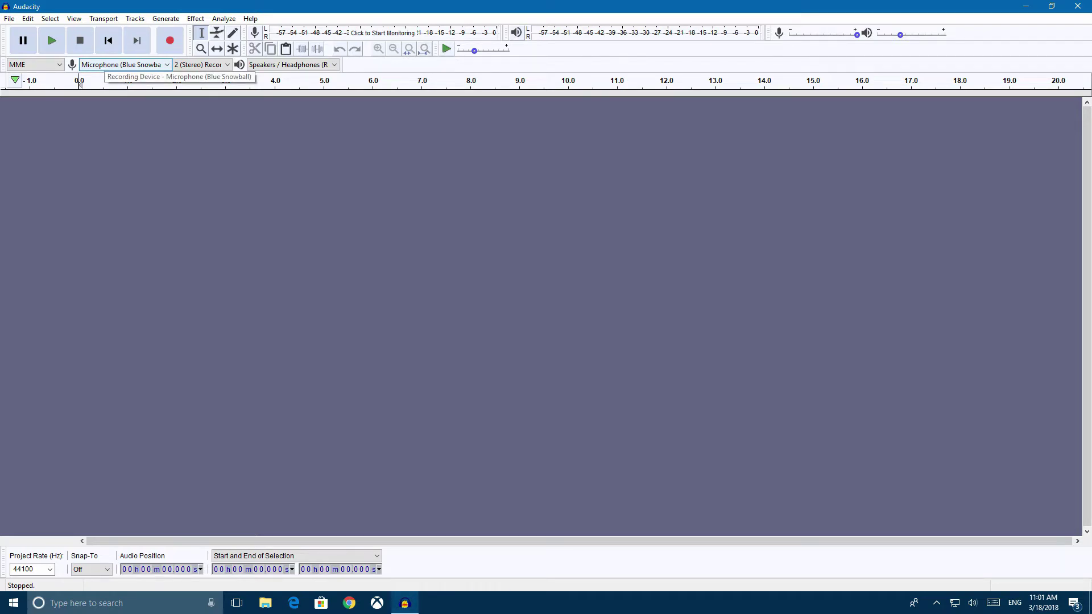
pyautogui.hotkey('alt', 'Down')
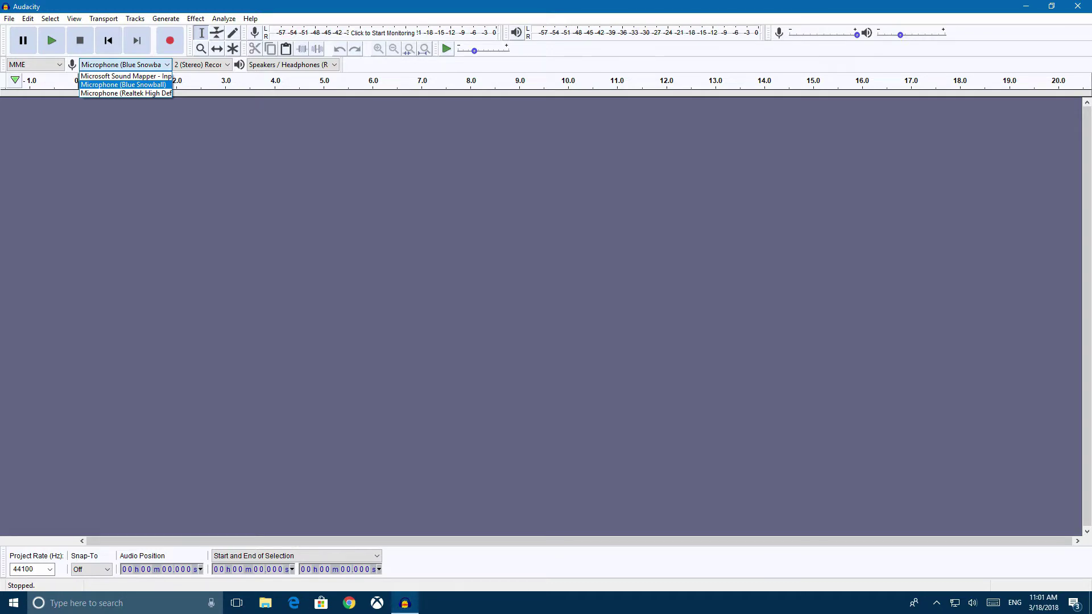
pyautogui.press('Down')
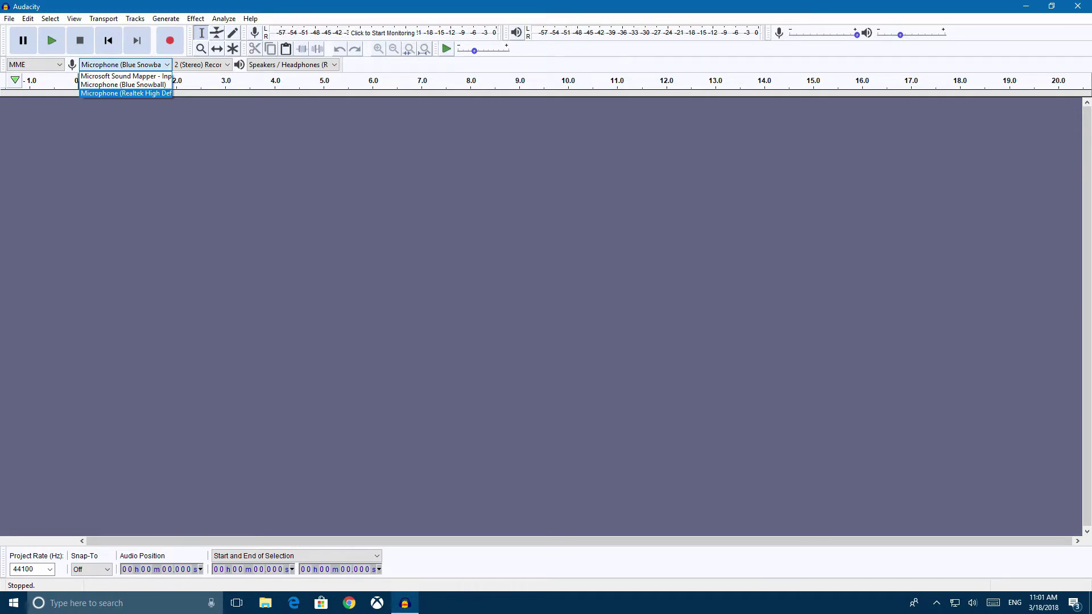
pyautogui.click(80, 84)
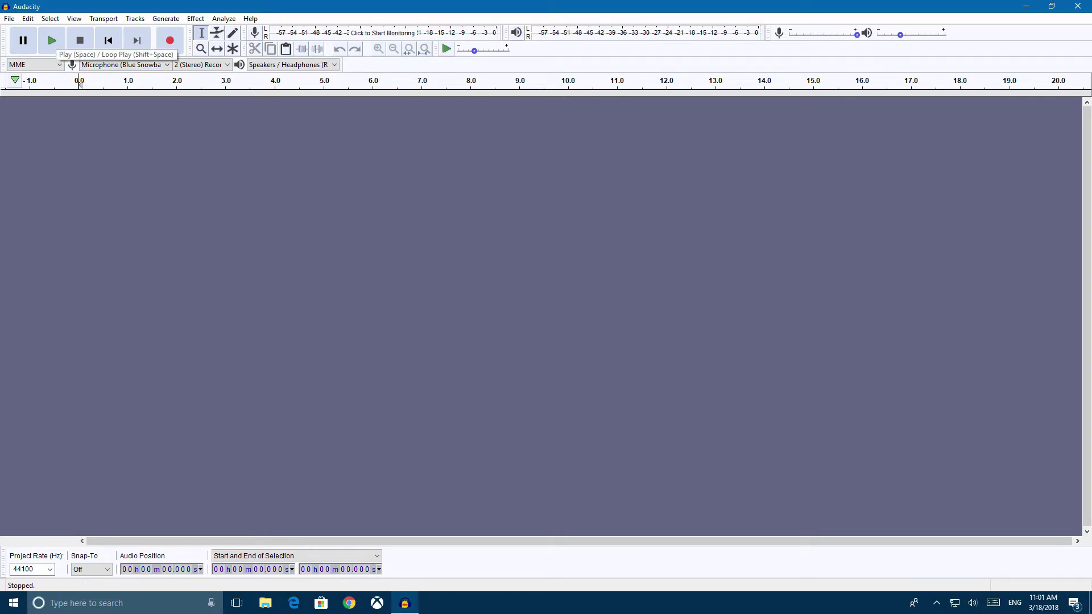
# Import the file audio from the Data folder, making a copy of the files before editing
pyautogui.press('alt')
pyautogui.press('Down')
pyautogui.press('Down')
pyautogui.press('Down')
pyautogui.press('Down')
pyautogui.press('Down')
pyautogui.press('Down')
pyautogui.press('Down')
pyautogui.press('Down')
pyautogui.press('Right')
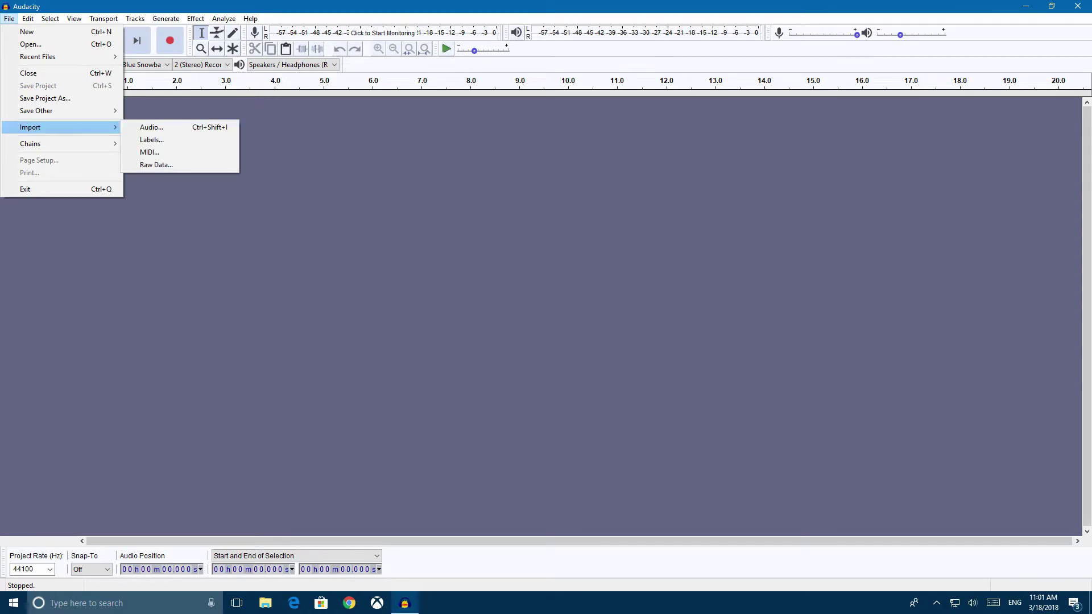
pyautogui.press('Left')
pyautogui.press('Right')
pyautogui.press('Return')
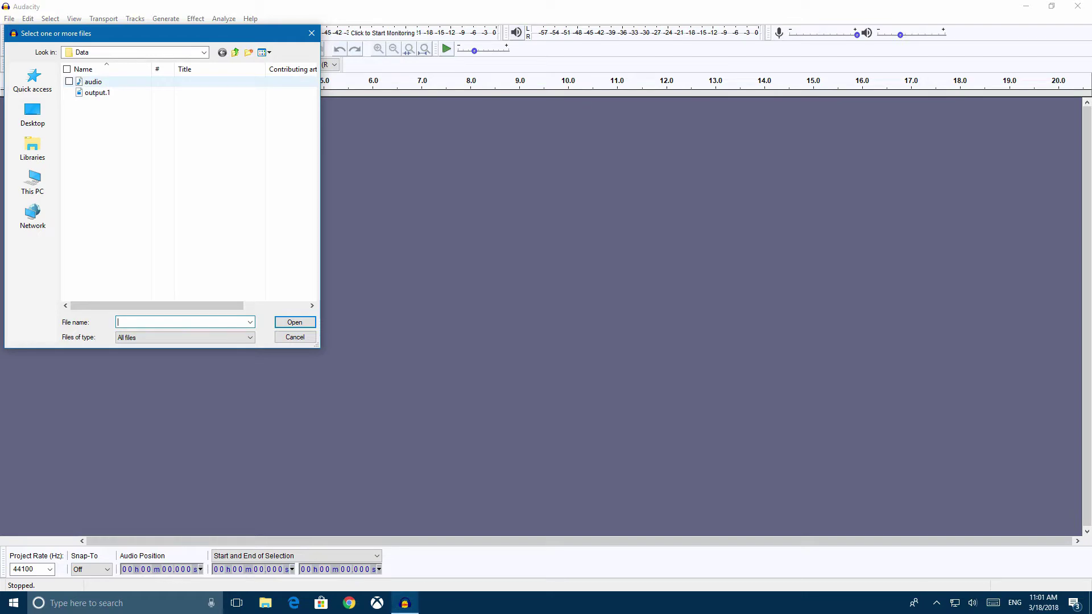
pyautogui.click(93, 81)
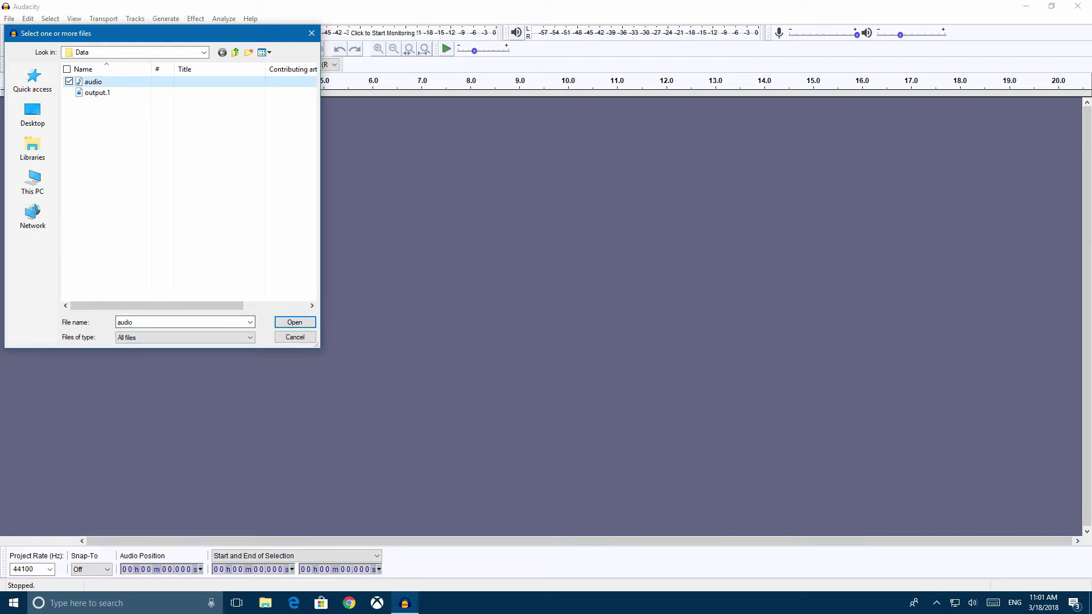
pyautogui.click(295, 322)
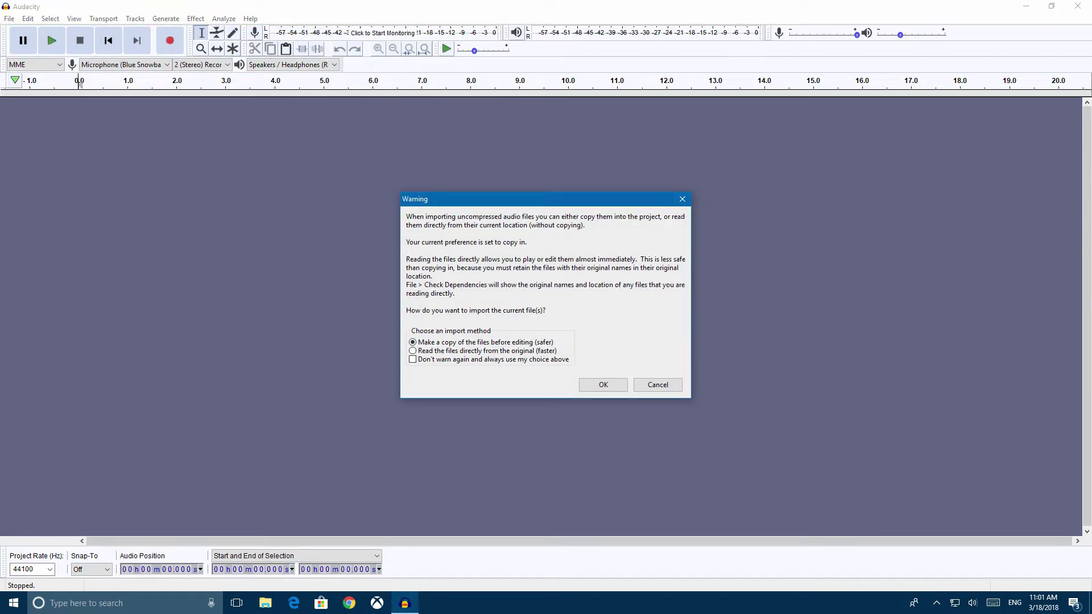
pyautogui.press('Return')
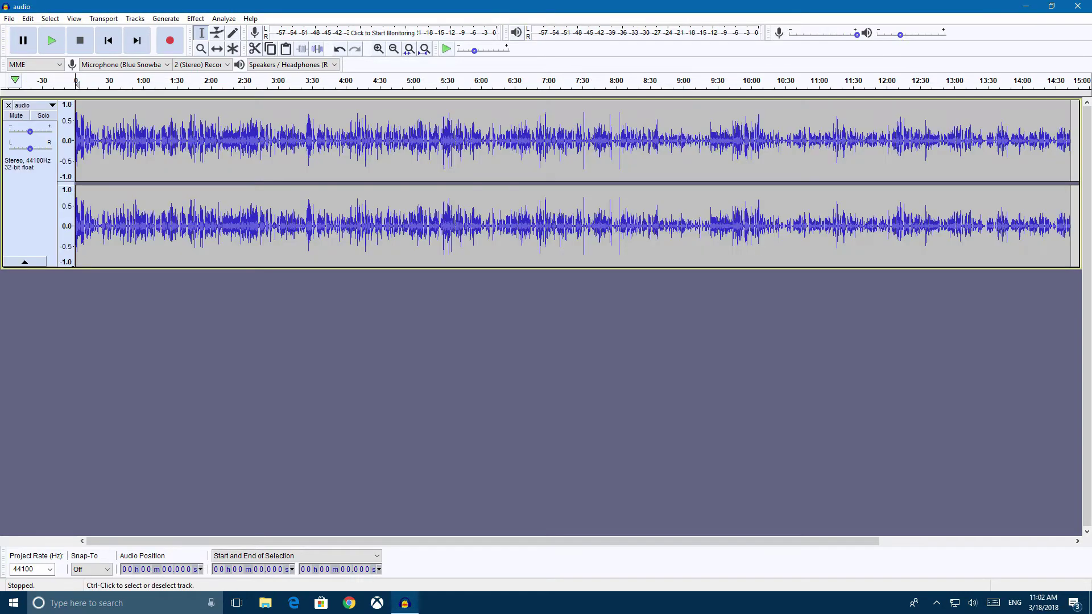
# Highlight the stretch of the audio track from about 0:05 to 2:57 and clear the selection
pyautogui.moveTo(95, 142); pyautogui.dragTo(533, 142)
pyautogui.click(611, 142)
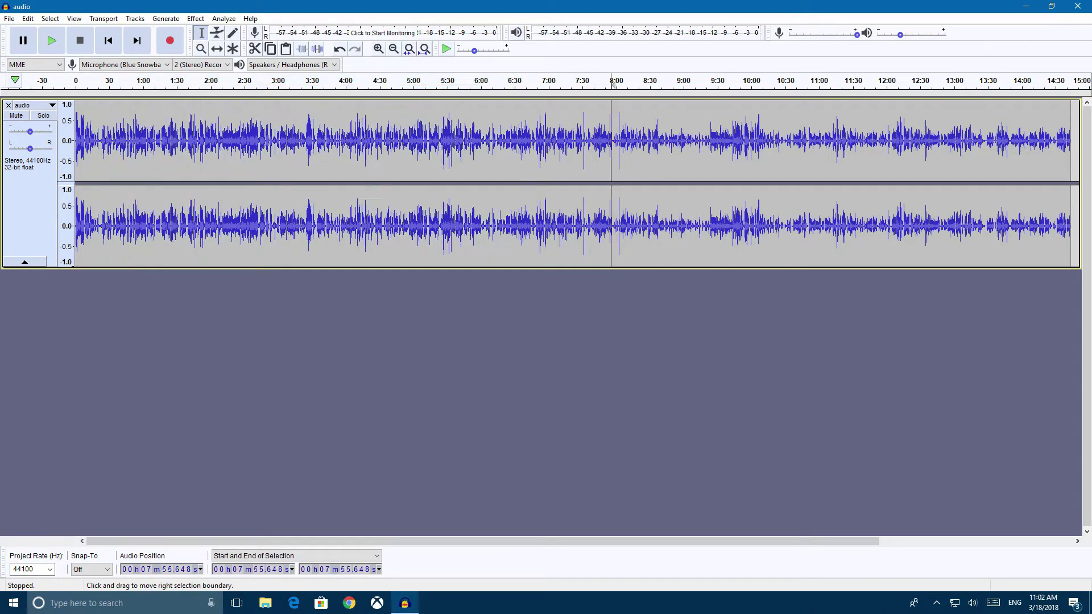
pyautogui.moveTo(81, 143); pyautogui.dragTo(274, 142)
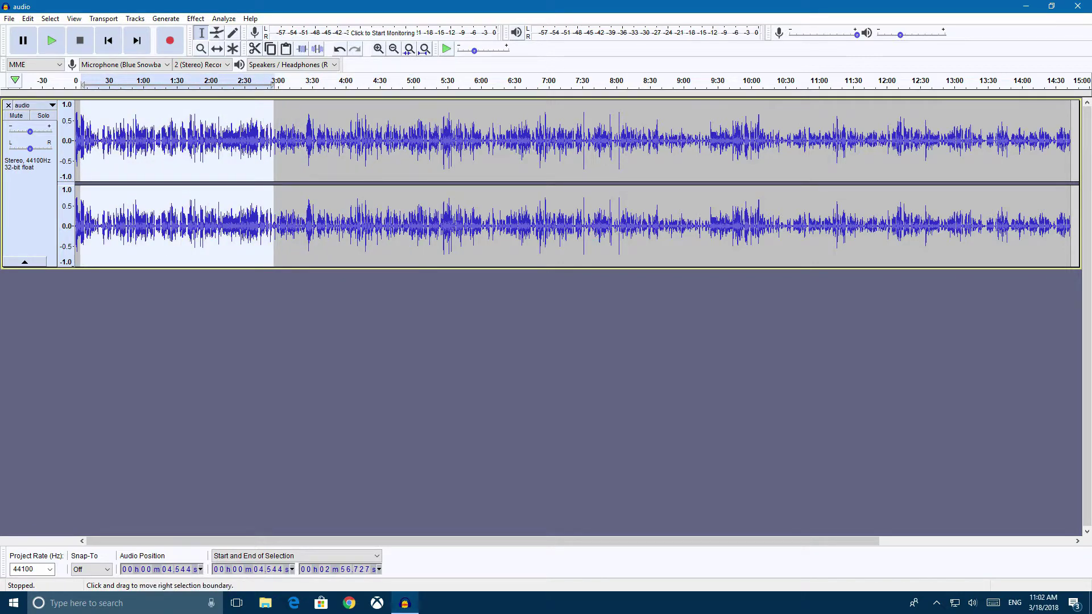
pyautogui.click(223, 142)
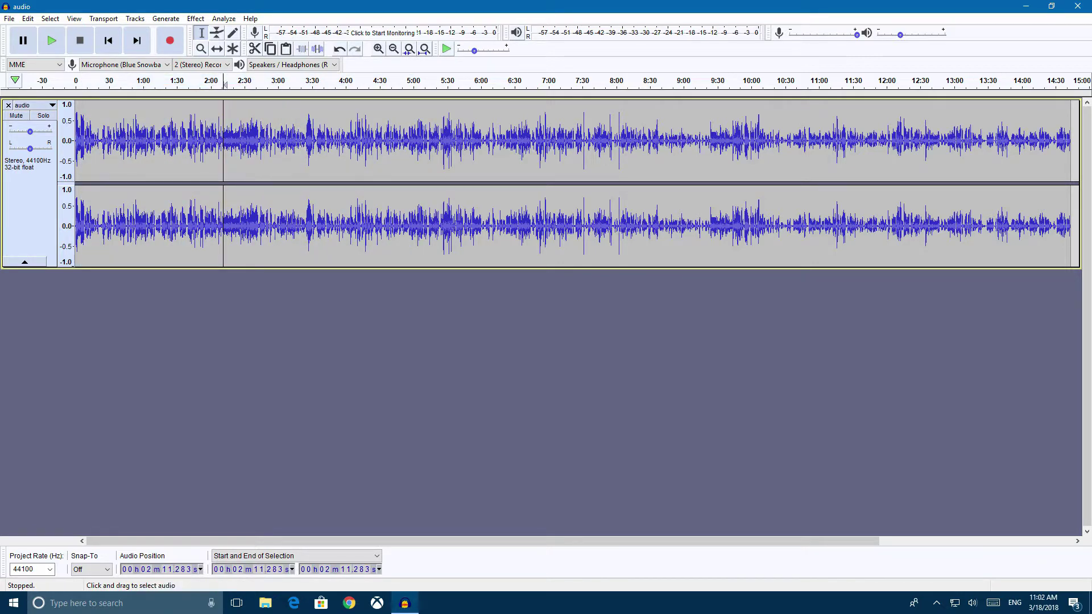
# Play the audio track from about 2:05 and pause playback after a few seconds
pyautogui.moveTo(99, 142); pyautogui.dragTo(216, 142)
pyautogui.click(216, 142)
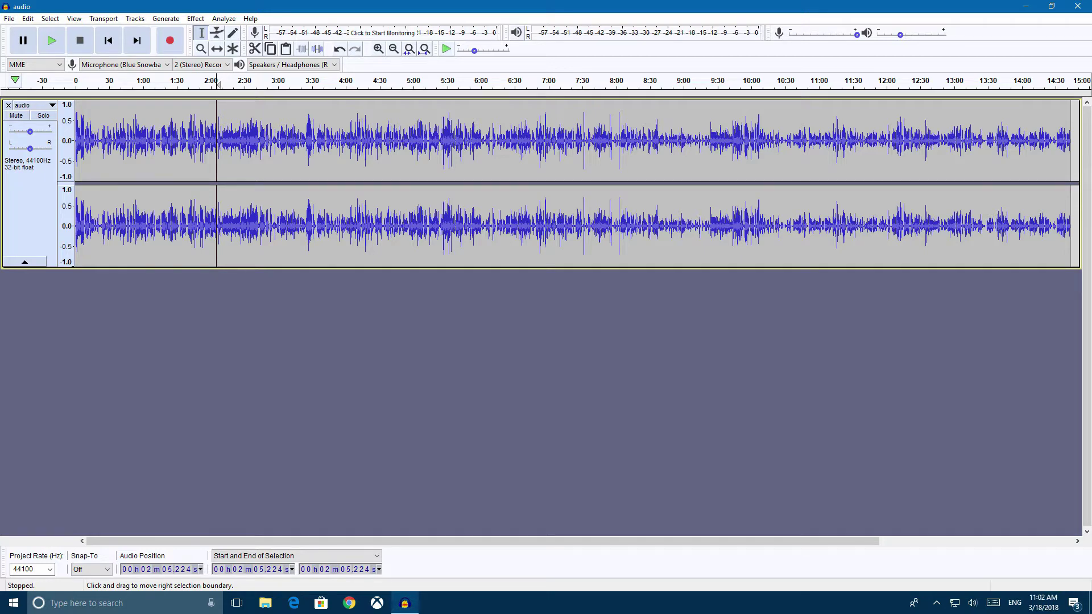
pyautogui.click(52, 41)
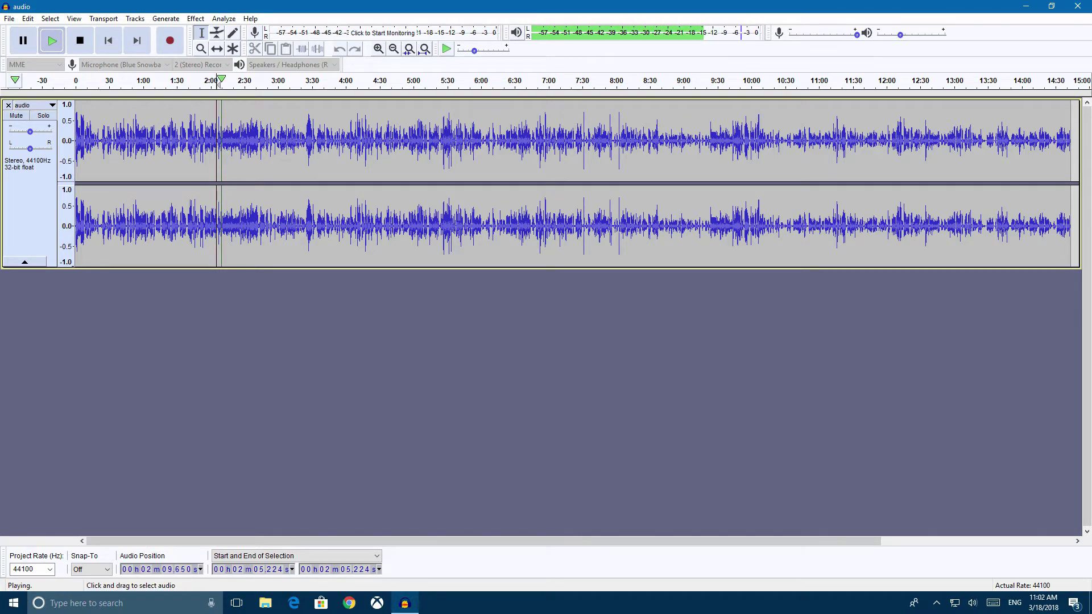
pyautogui.press('p')
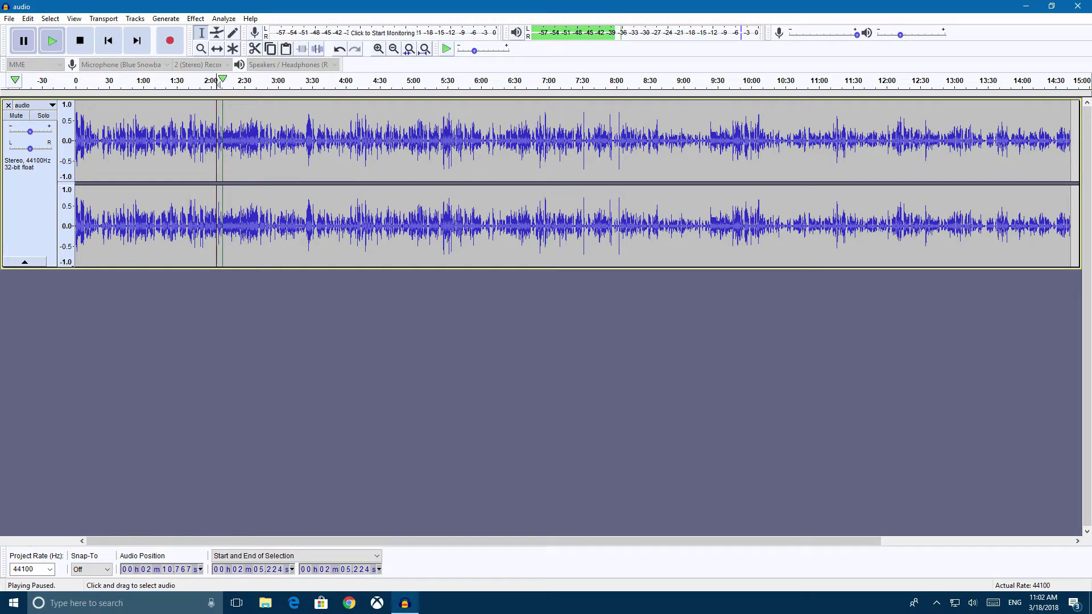
# Select the entire audio track and delete all of its sound
pyautogui.moveTo(246, 142); pyautogui.dragTo(372, 142)
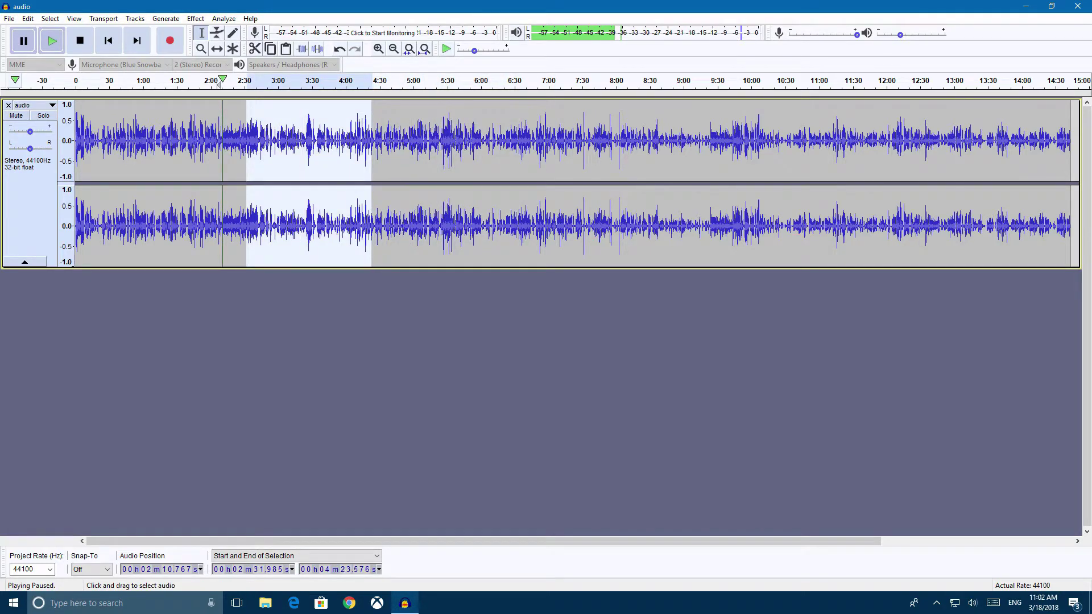
pyautogui.click(383, 142)
pyautogui.click(208, 142)
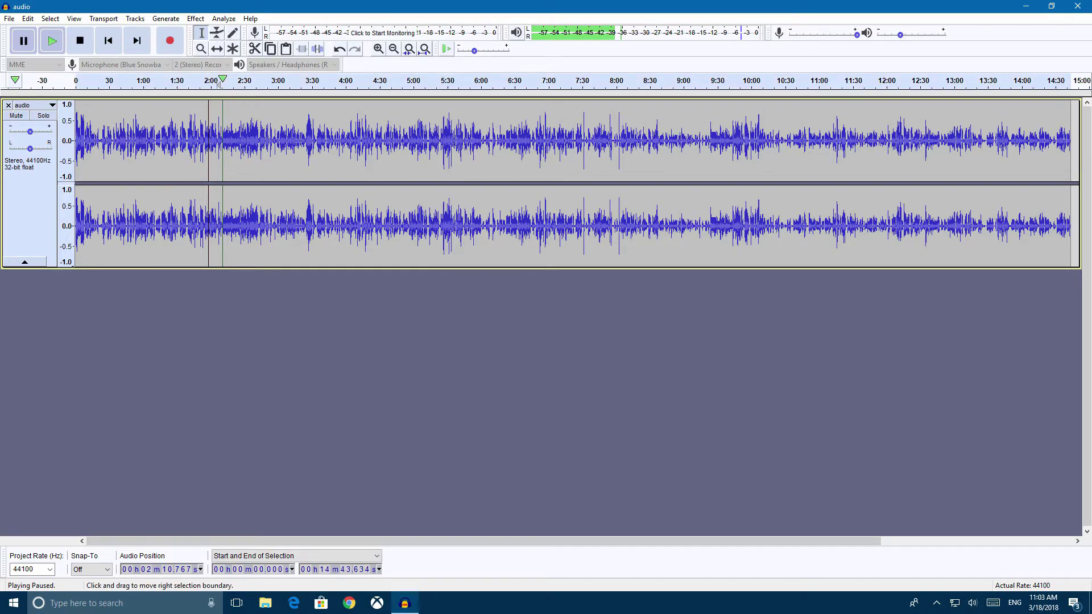
pyautogui.hotkey('ctrl', 'a')
pyautogui.press('Delete')
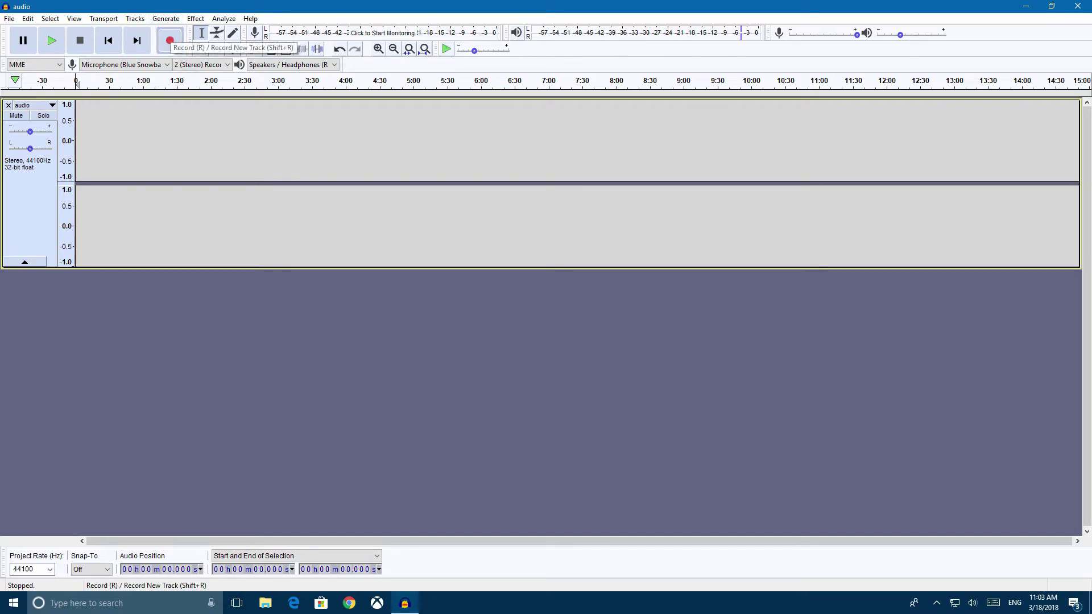
# Record a take of about 6 seconds starting at about 1:44 in the track and pause the recording
pyautogui.moveTo(227, 142); pyautogui.dragTo(279, 142)
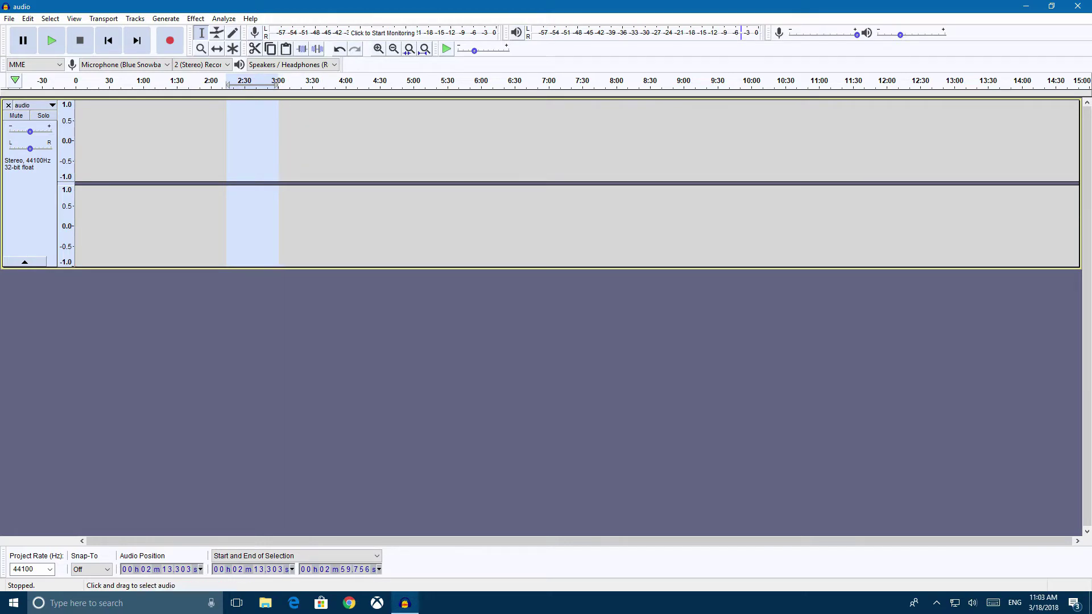
pyautogui.click(191, 142)
pyautogui.click(169, 40)
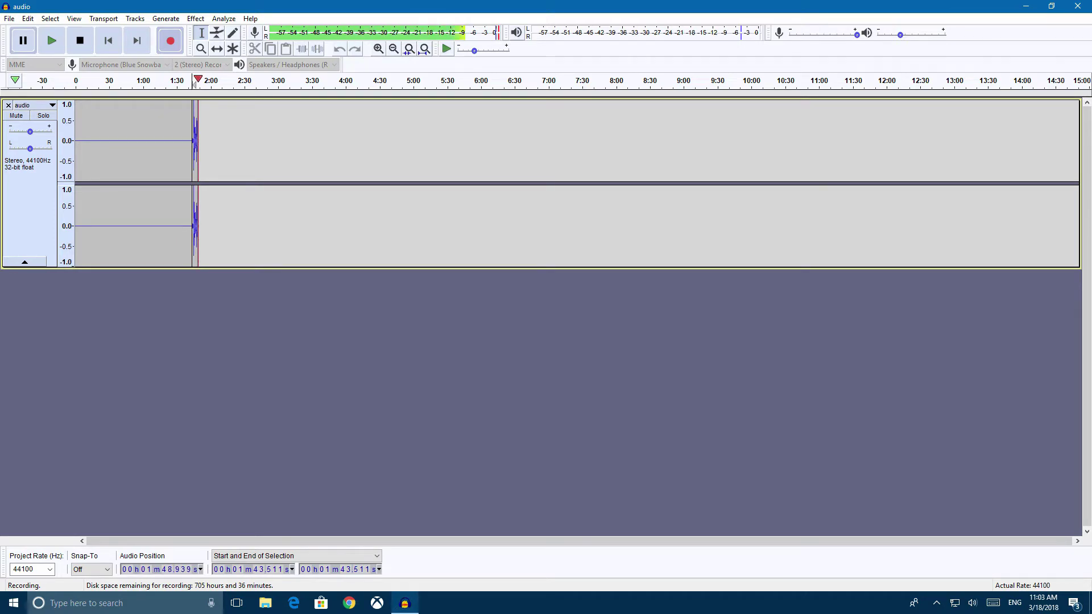
pyautogui.press('p')
# Stop recording, delete the stretch from about 1:31 to 2:00, and clear everything left in the track
pyautogui.moveTo(178, 142); pyautogui.dragTo(210, 143)
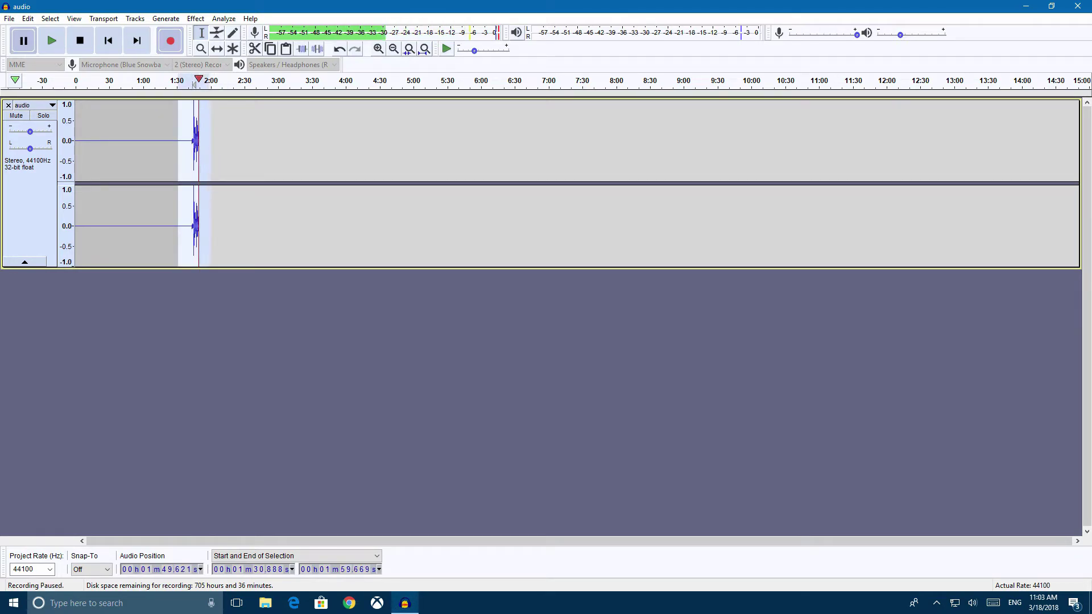
pyautogui.press('space')
pyautogui.press('Delete')
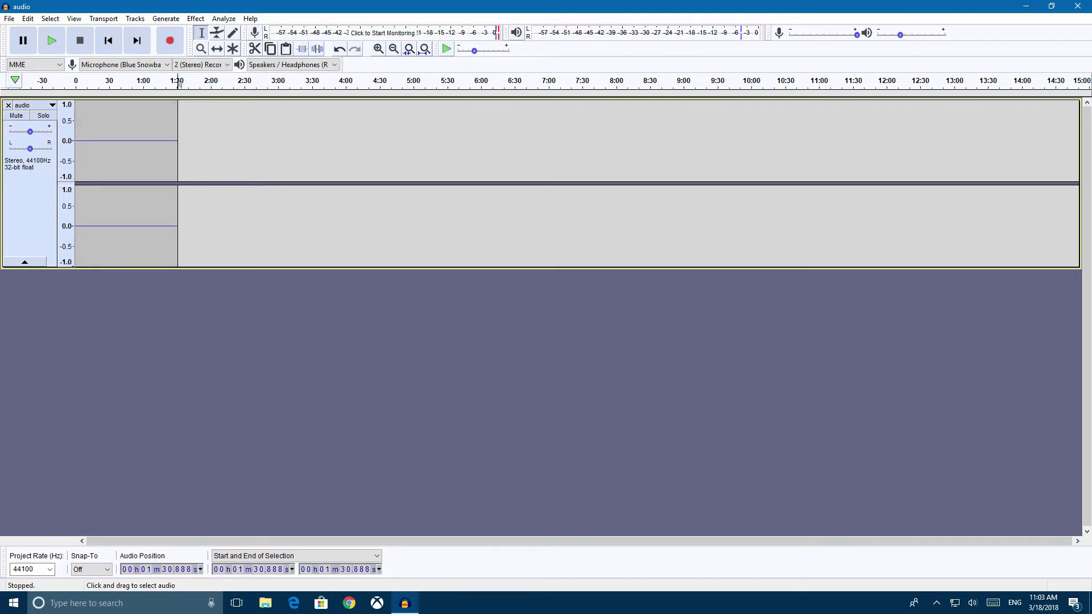
pyautogui.hotkey('ctrl', 'a')
pyautogui.press('Delete')
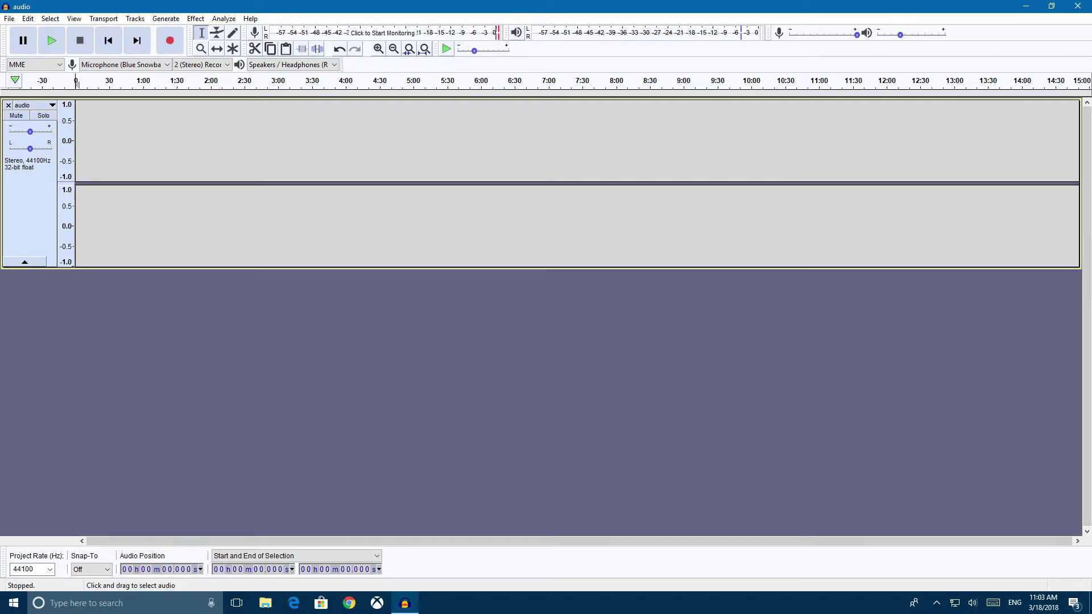
pyautogui.moveTo(270, 142); pyautogui.dragTo(711, 142)
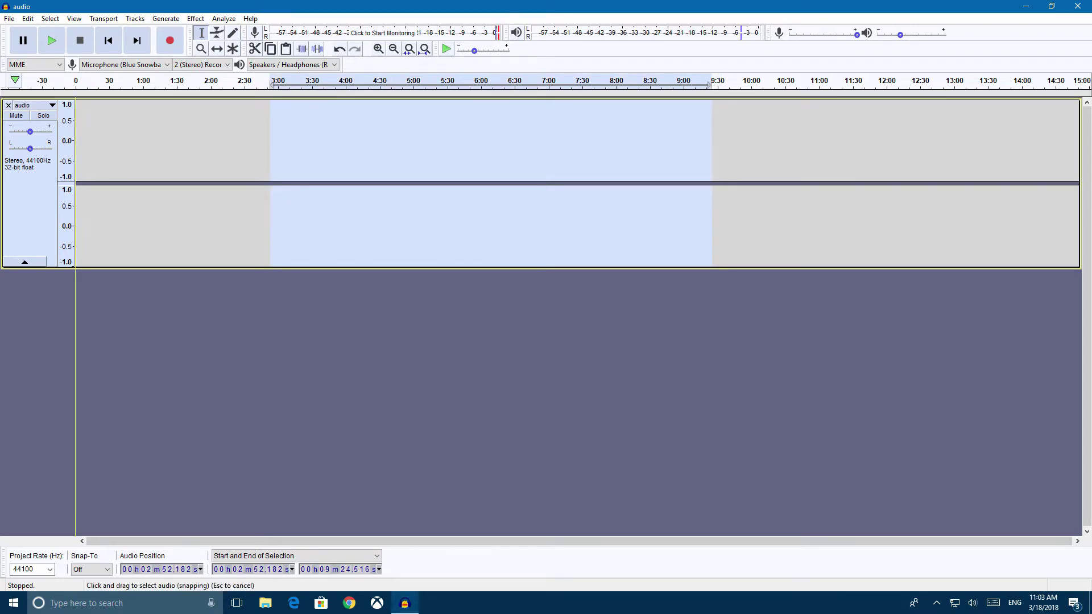
pyautogui.click(95, 142)
pyautogui.moveTo(94, 142); pyautogui.dragTo(398, 142)
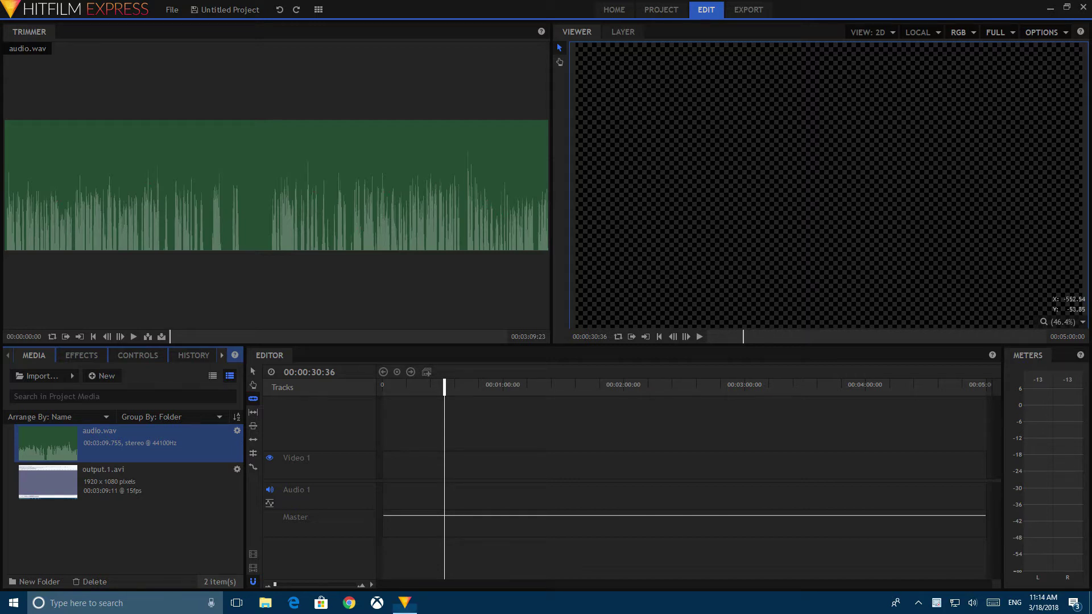
pyautogui.click(683, 200)
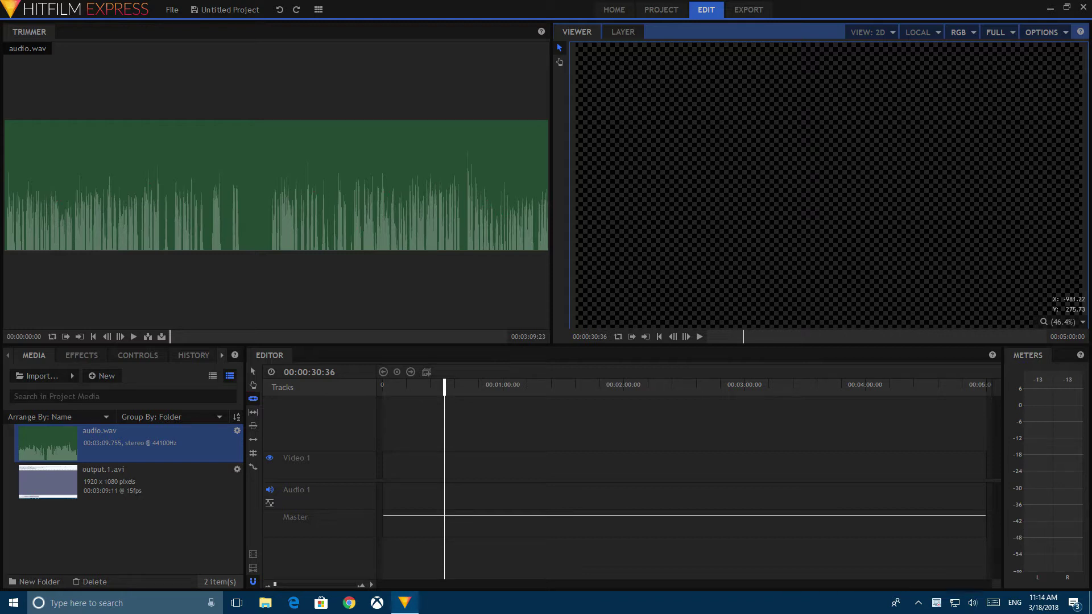
pyautogui.click(82, 355)
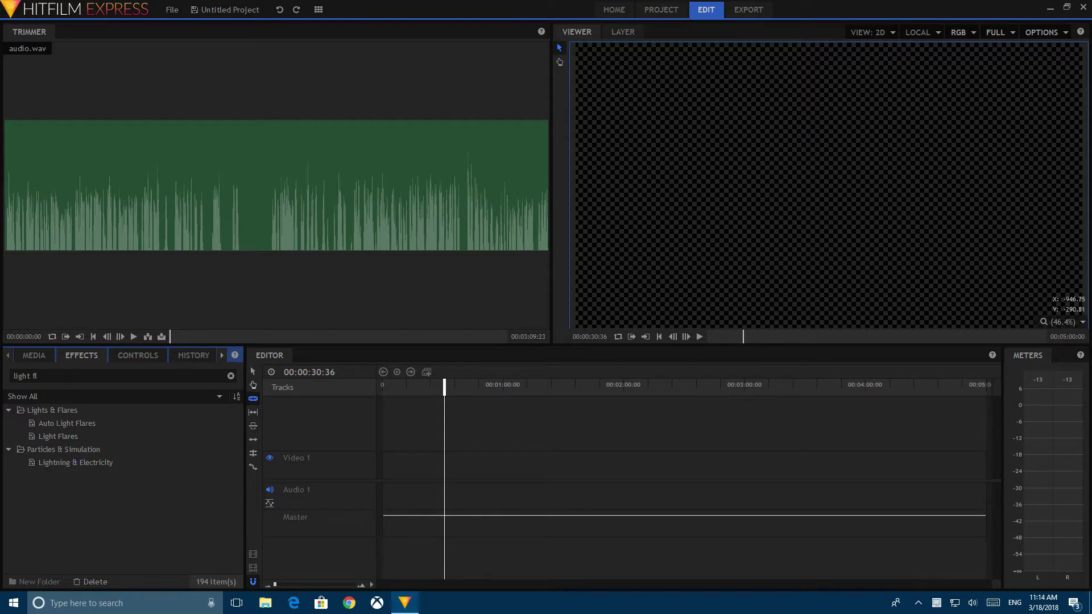
pyautogui.click(33, 354)
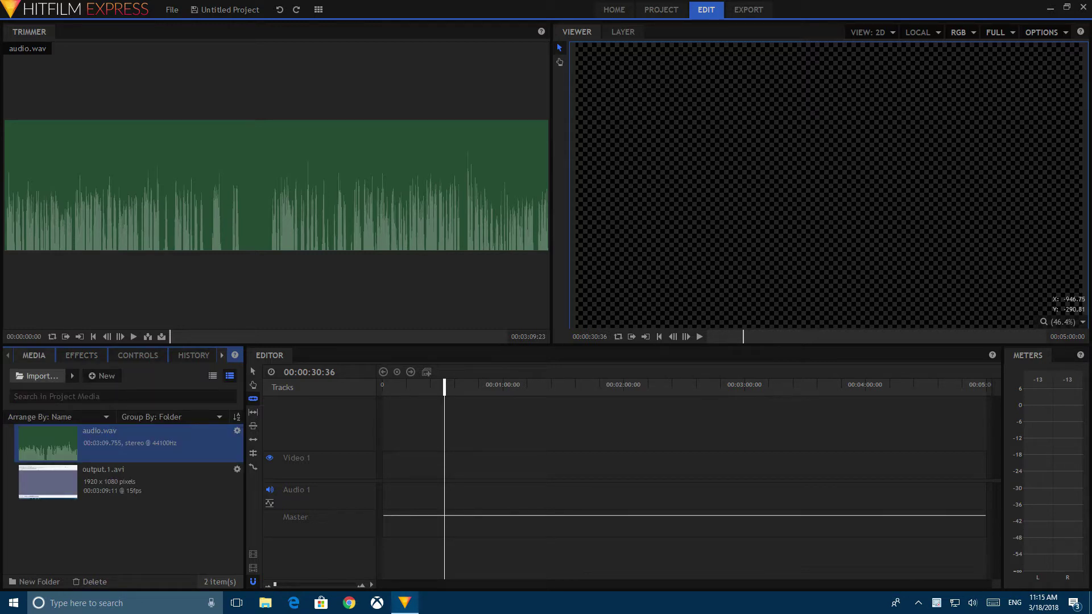
pyautogui.click(37, 376)
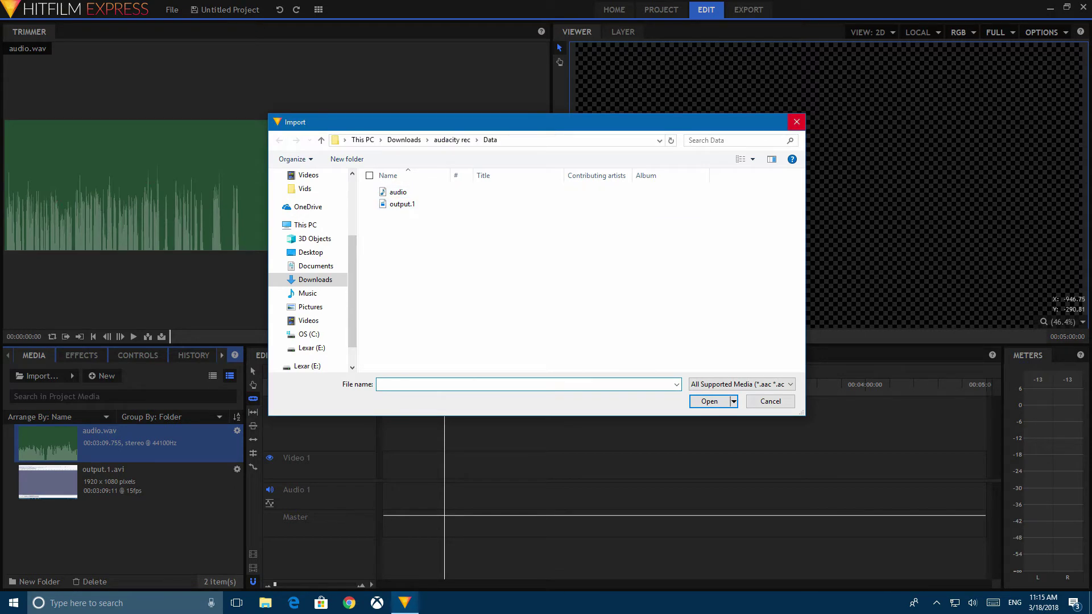
pyautogui.click(796, 122)
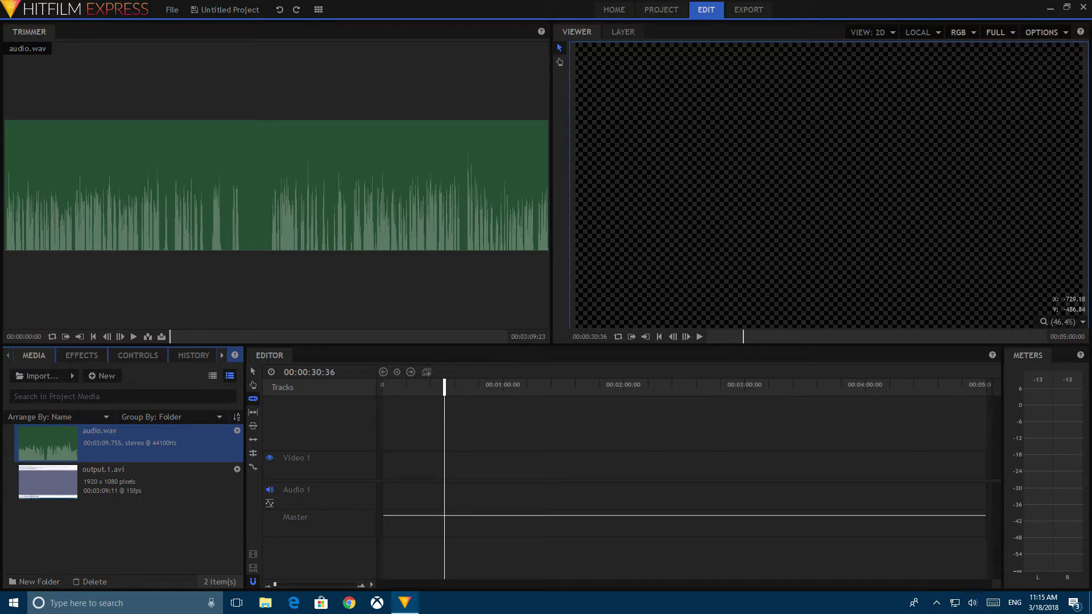
# Place output.1.avi on Video 1 and audio.wav on Audio 1 at the timeline start, keeping the current sequence settings
pyautogui.click(48, 481)
pyautogui.moveTo(48, 481); pyautogui.dragTo(410, 463)
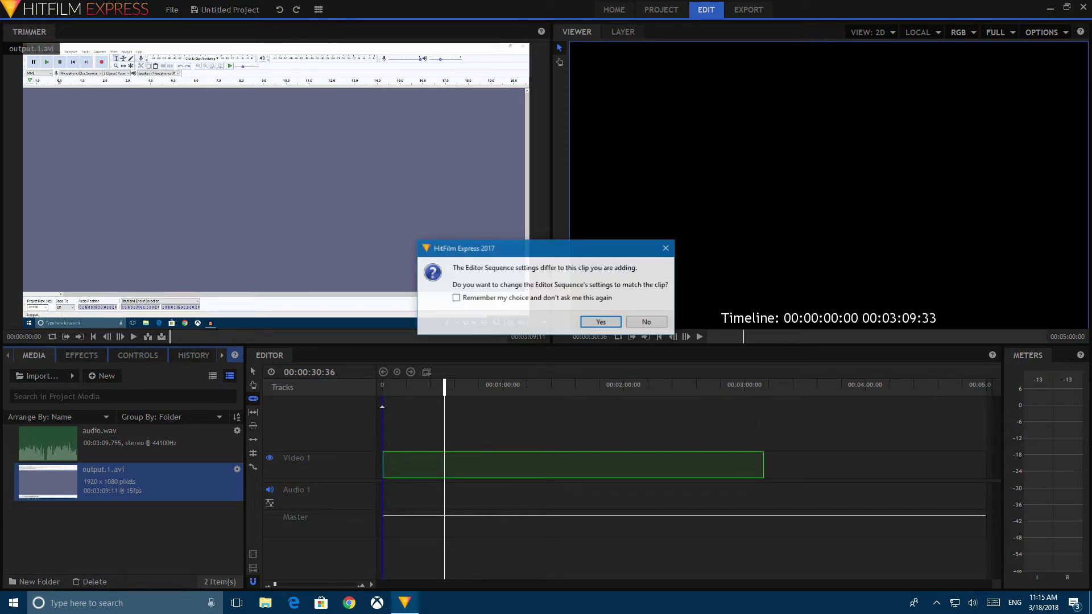
pyautogui.click(646, 322)
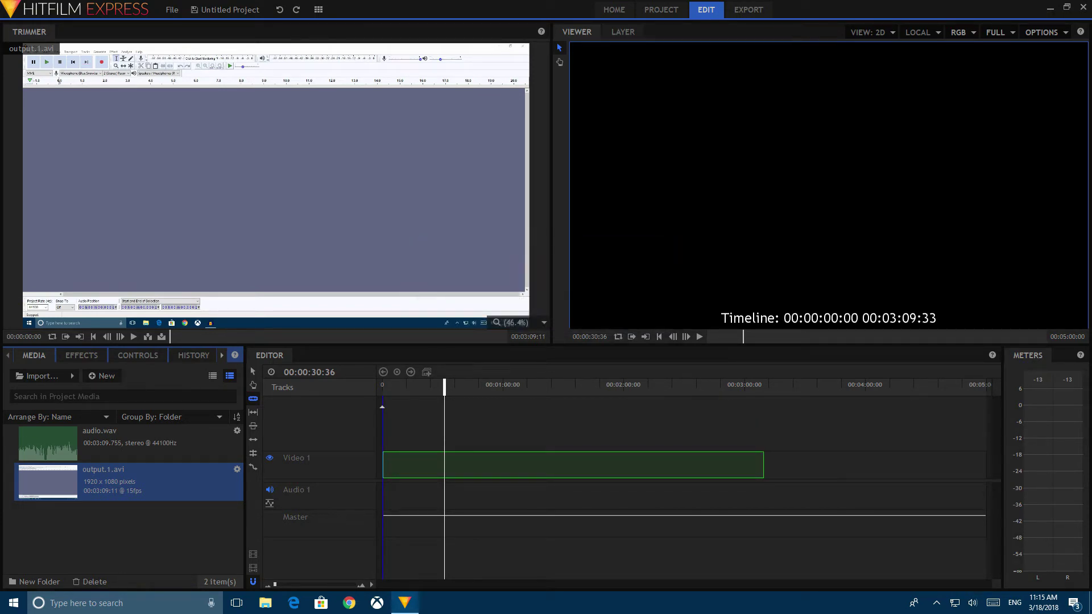
pyautogui.moveTo(48, 444); pyautogui.dragTo(396, 496)
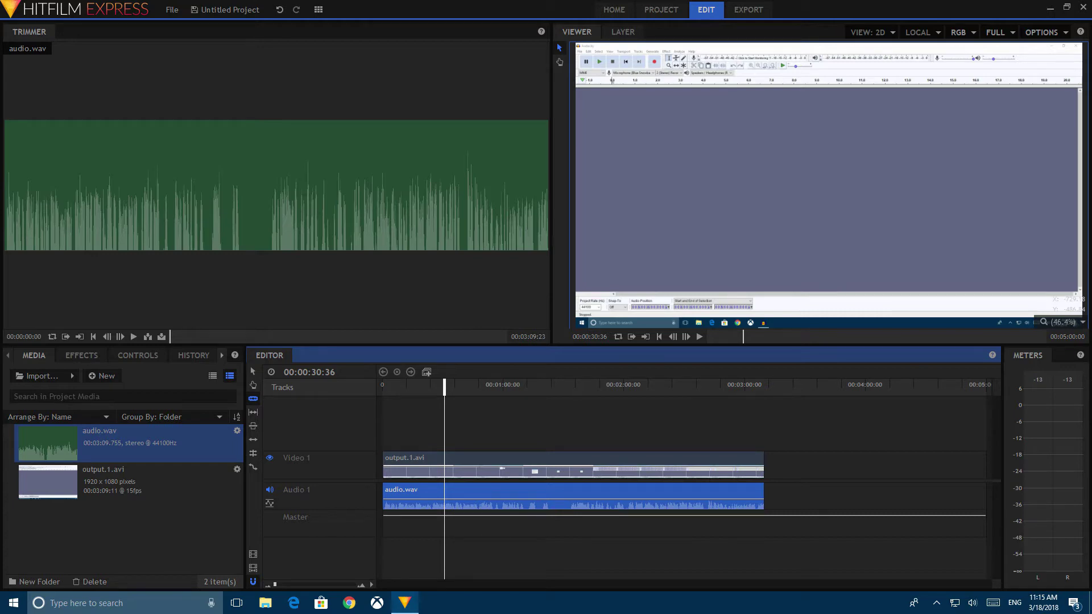
# Split the video and audio clips at 00:00:30:36 and again at about 2:02
pyautogui.hotkey('ctrl', 'shift', 'd')
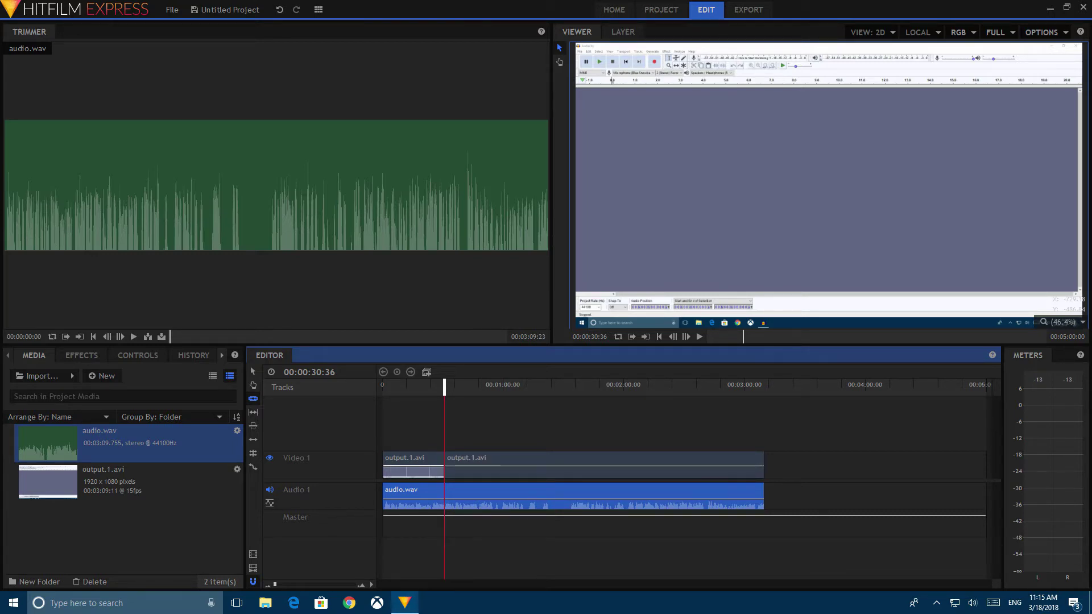
pyautogui.hotkey('ctrl', 'shift', 'd')
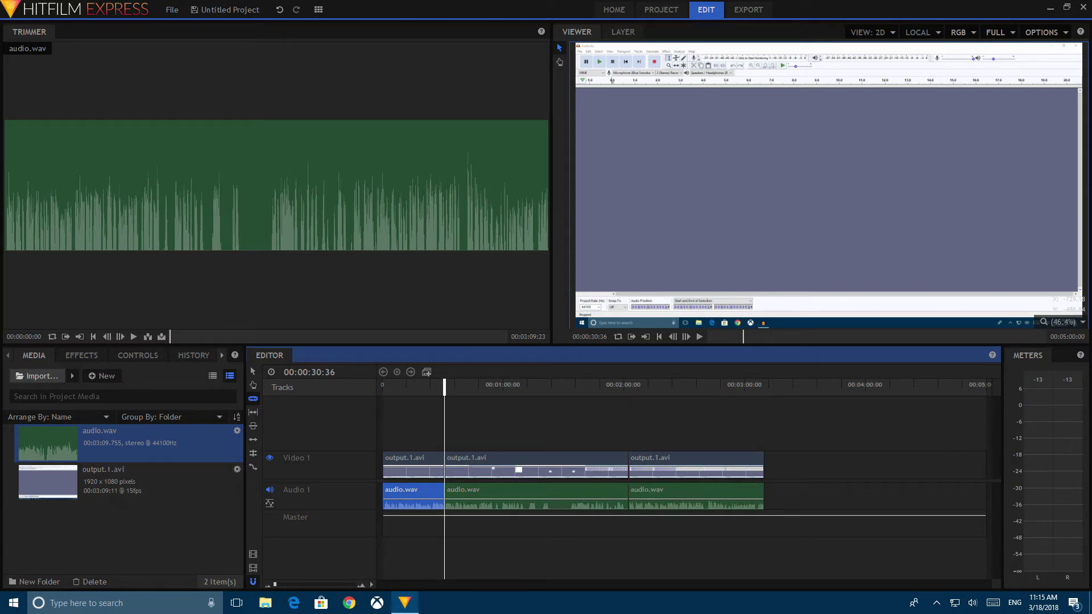
# Clear the old search text from the effects list
pyautogui.click(81, 355)
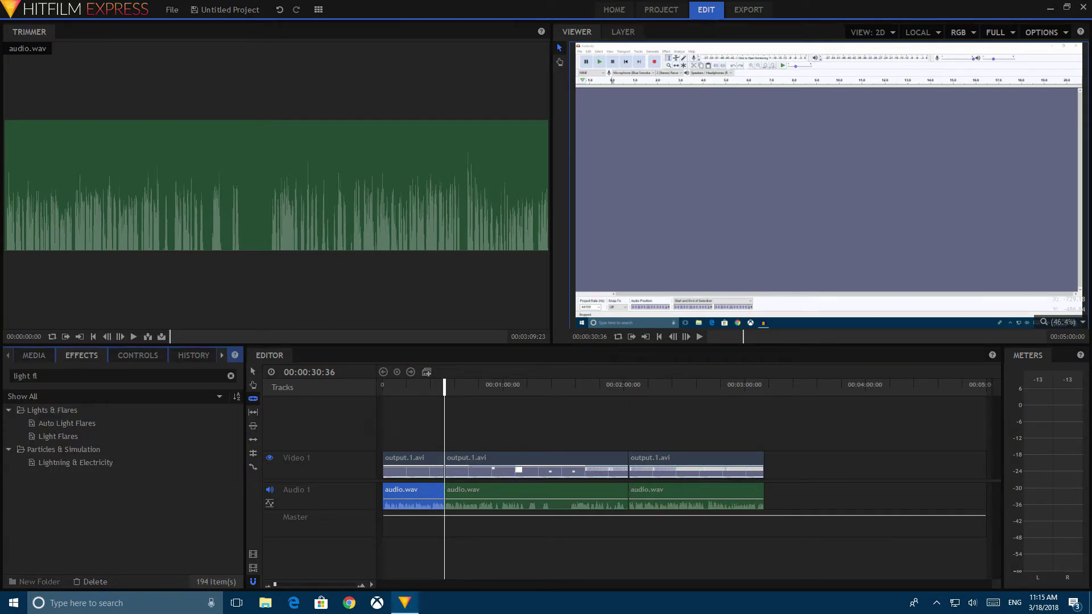
pyautogui.click(38, 376)
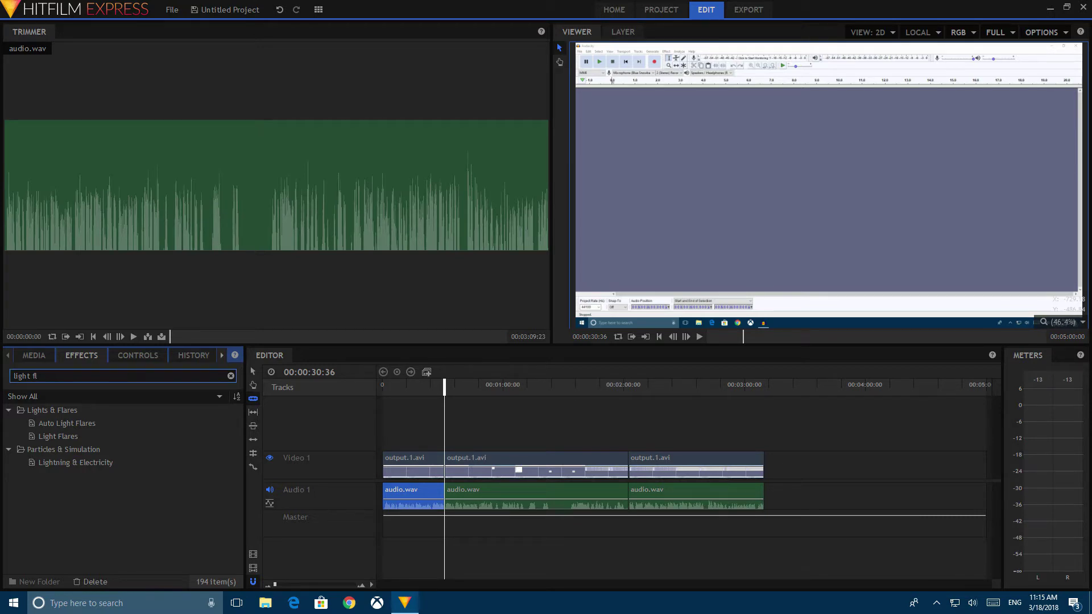
pyautogui.press('BackSpace')
pyautogui.press('BackSpace')
pyautogui.press('BackSpace')
pyautogui.press('BackSpace')
pyautogui.press('BackSpace')
pyautogui.press('BackSpace')
pyautogui.press('BackSpace')
pyautogui.press('BackSpace')
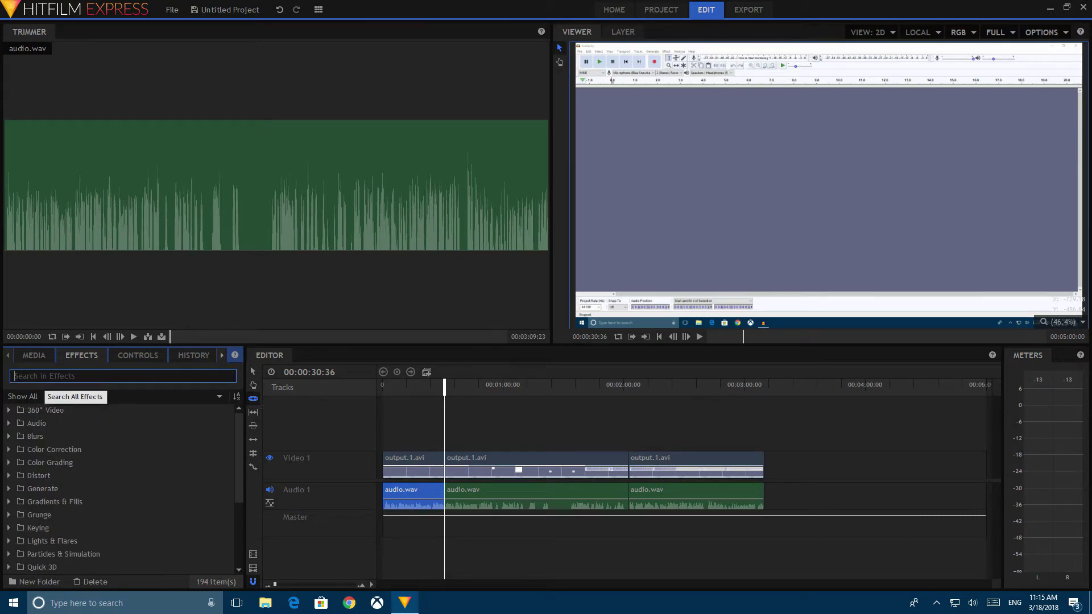
# Apply the Fade to Color video transition to the first cut on Video 1 and select the transition
pyautogui.scroll(-3, 113, 489)
pyautogui.scroll(2, 114, 488)
pyautogui.scroll(-2, 114, 489)
pyautogui.click(9, 528)
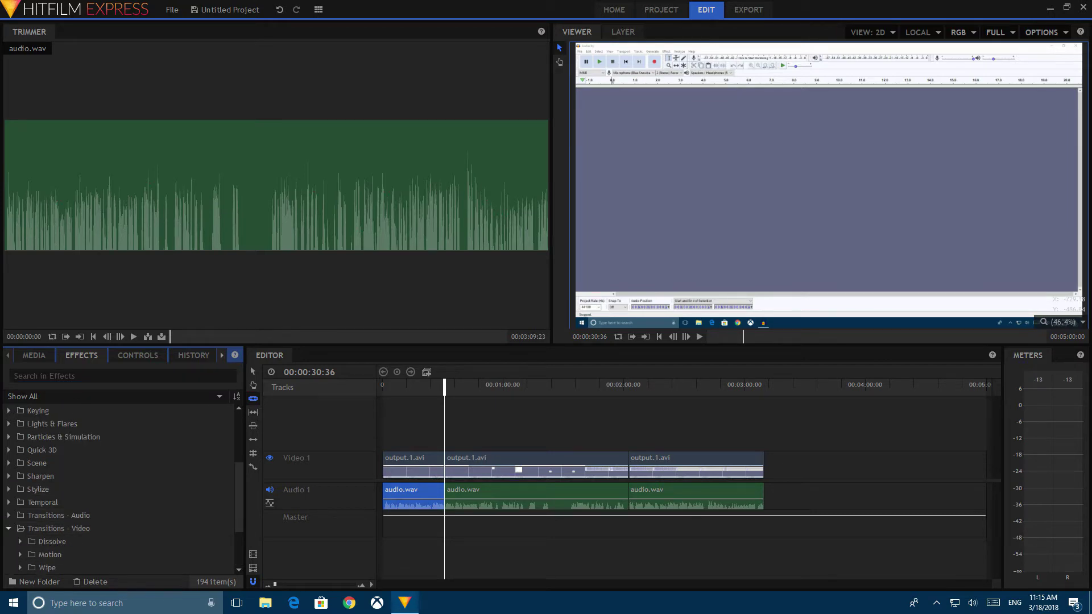
pyautogui.scroll(-2, 62, 530)
pyautogui.click(60, 522)
pyautogui.moveTo(60, 522); pyautogui.dragTo(443, 458)
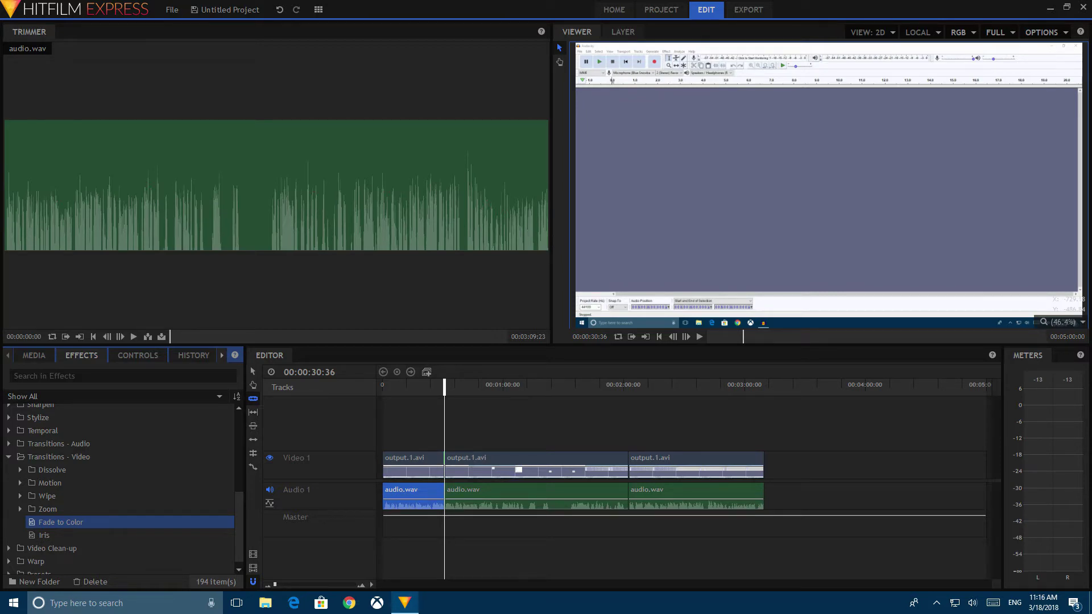
pyautogui.click(446, 465)
# Play the timeline from about 0:25 across the first cut and pause at about 0:34
pyautogui.click(433, 385)
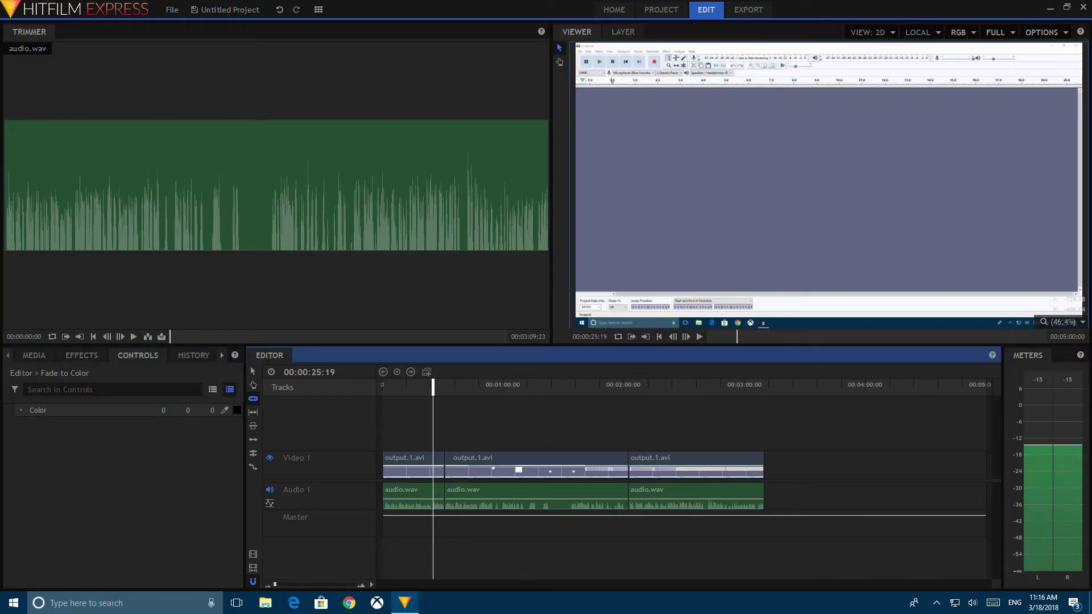
pyautogui.press('space')
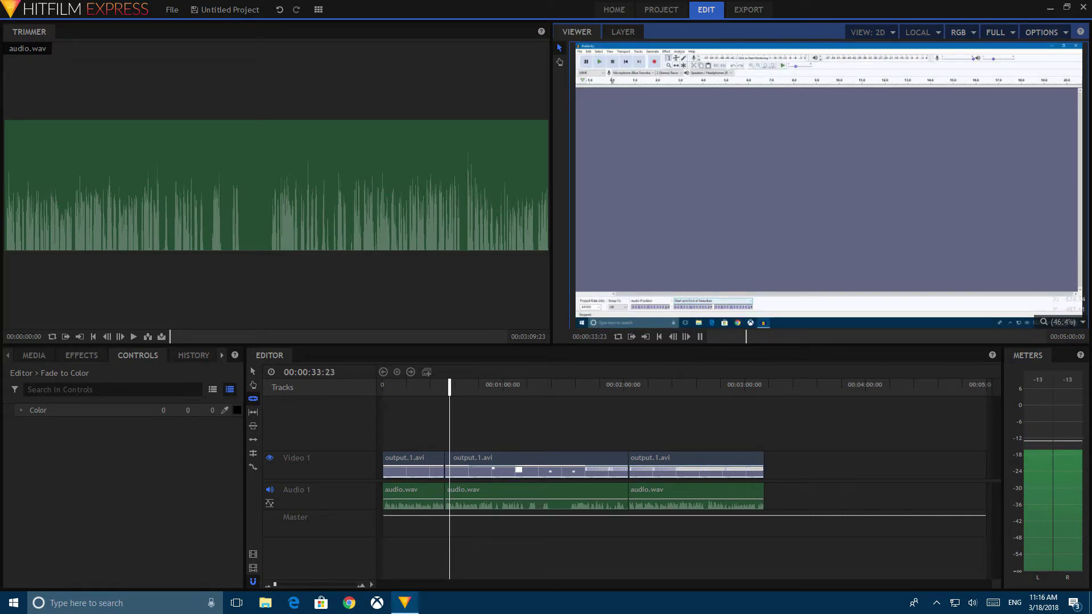
pyautogui.press('space')
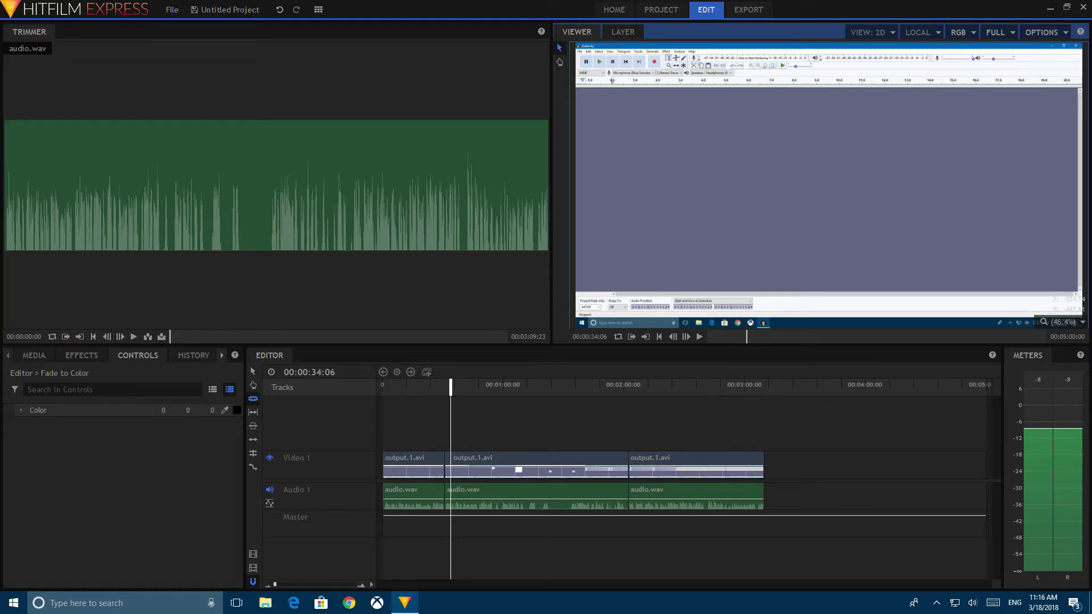
# Apply the Fade audio transition to the second cut on Audio 1
pyautogui.click(81, 355)
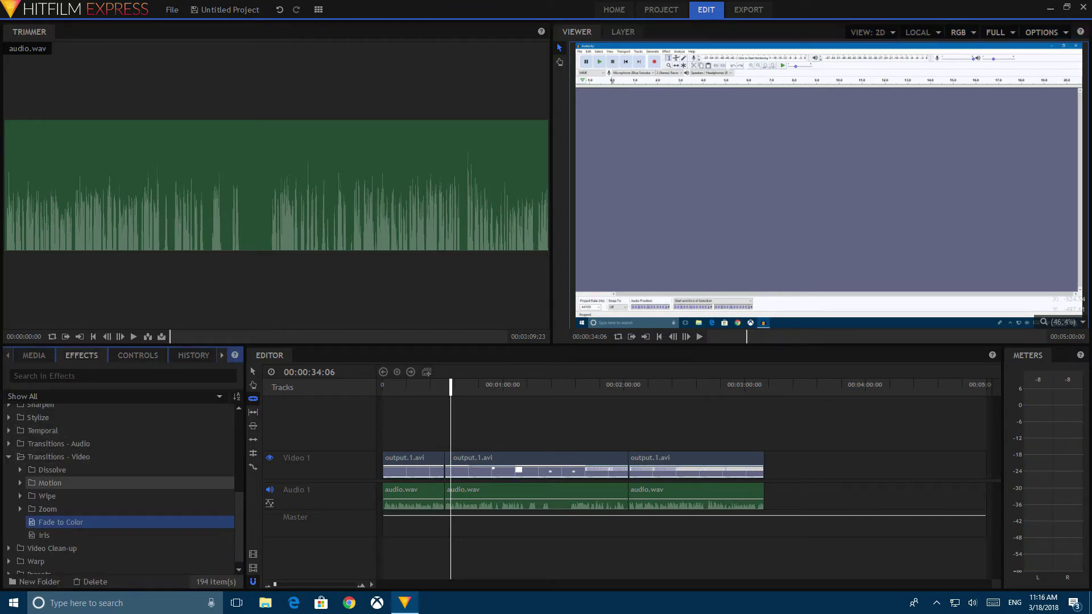
pyautogui.click(8, 443)
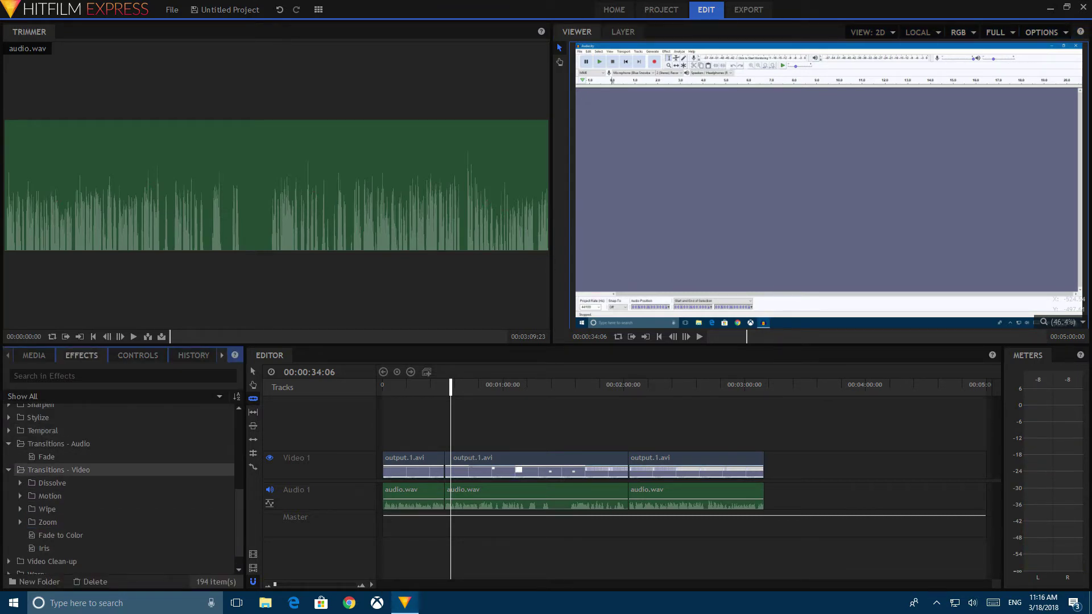
pyautogui.click(46, 456)
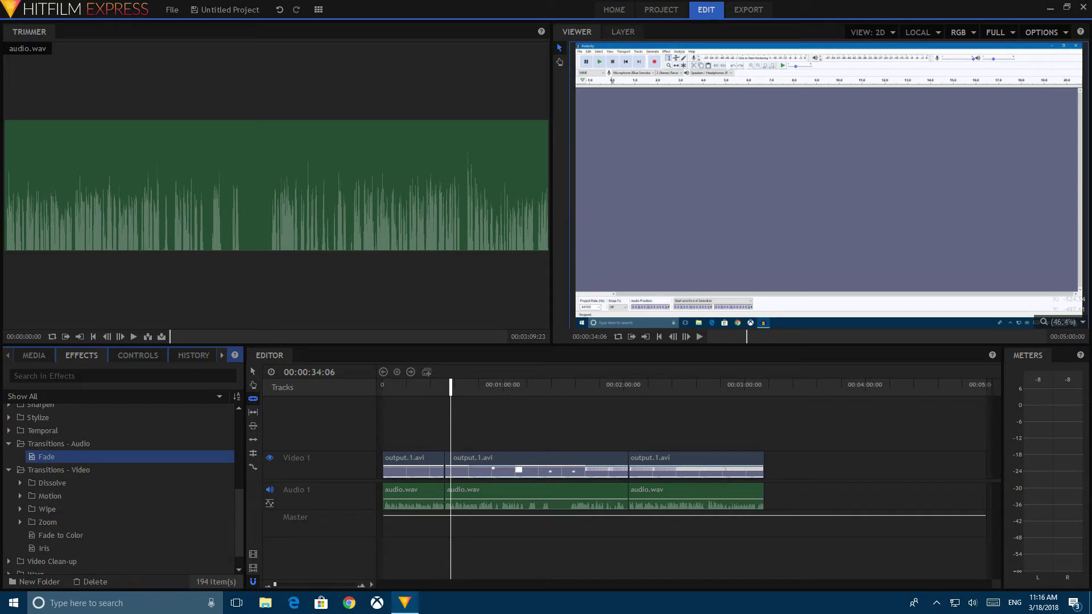
pyautogui.moveTo(627, 495); pyautogui.dragTo(628, 494)
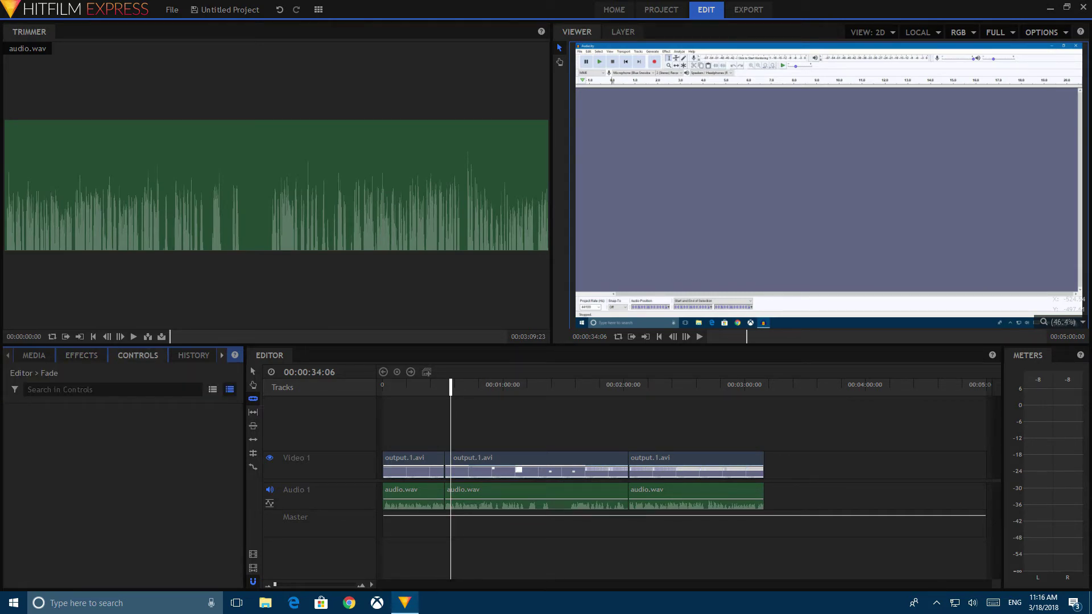
# Search the effects for "light fl" and apply Lightning & Electricity to the middle output.1.avi clip
pyautogui.click(82, 354)
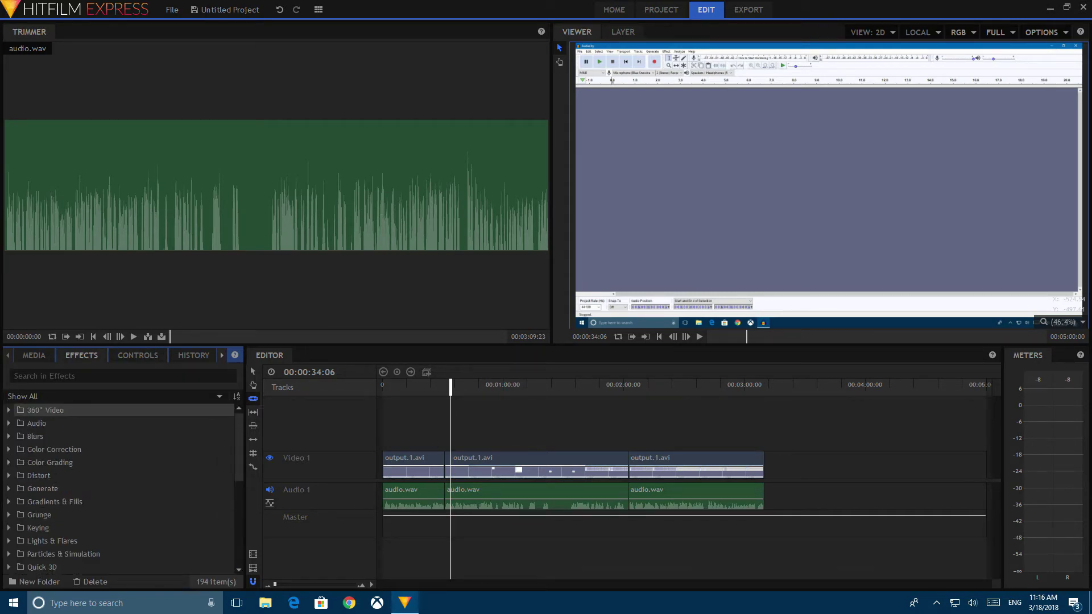
pyautogui.click(57, 376)
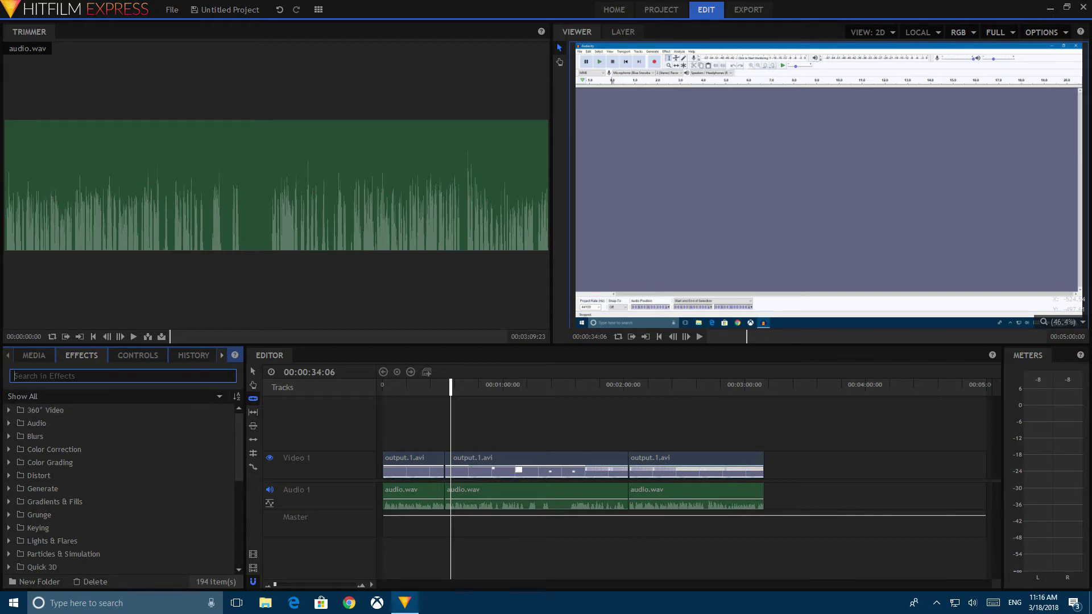
pyautogui.write('light ')
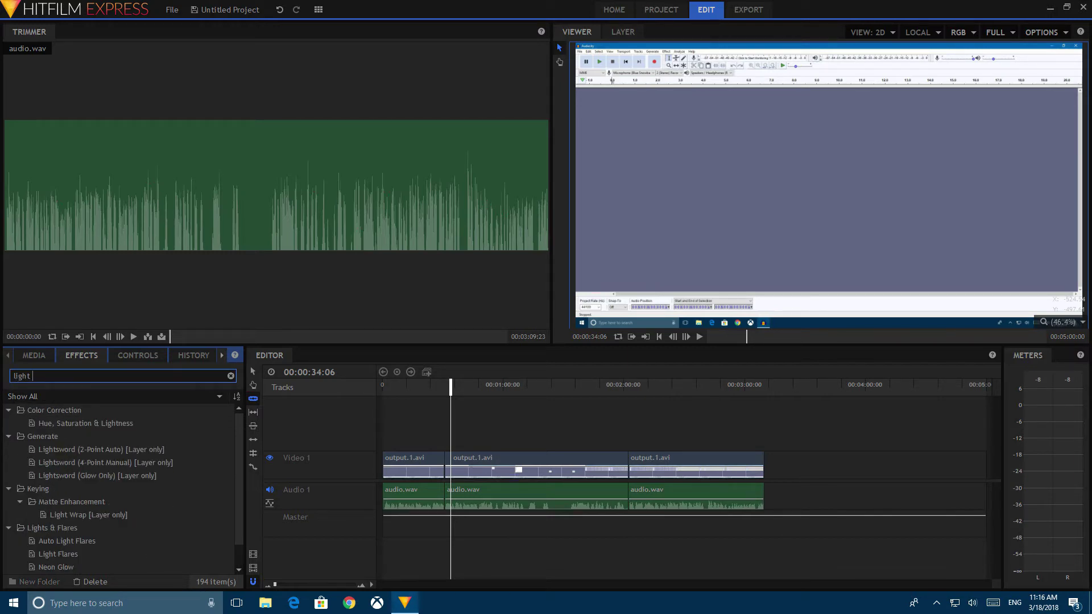
pyautogui.write('fl')
pyautogui.moveTo(73, 462); pyautogui.dragTo(455, 469)
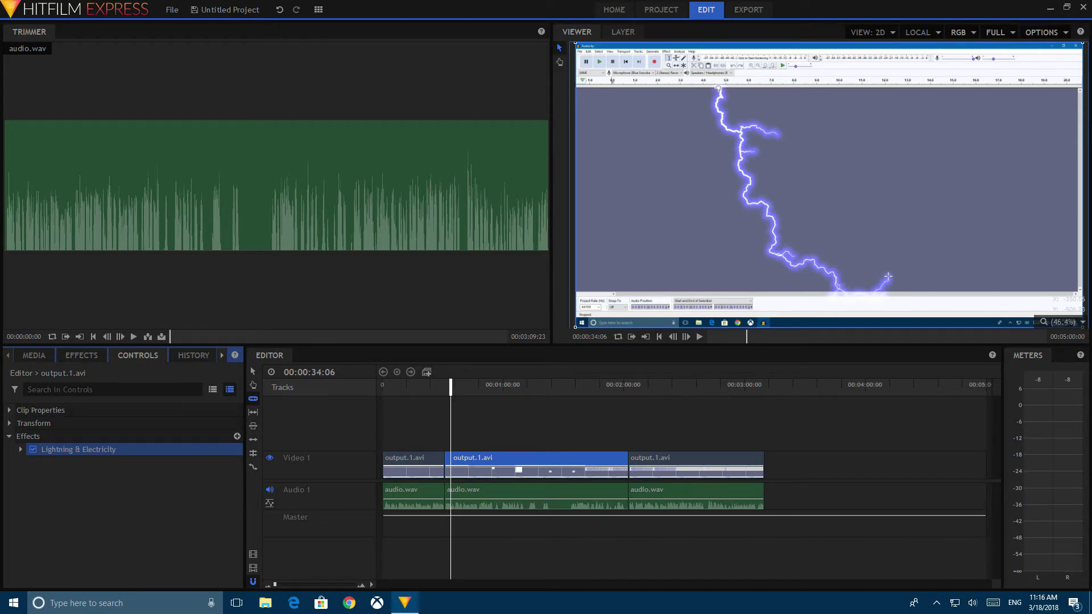
# Play the middle clip from about 0:34 to preview the lightning effect, and pause playback at about 0:40
pyautogui.press('space')
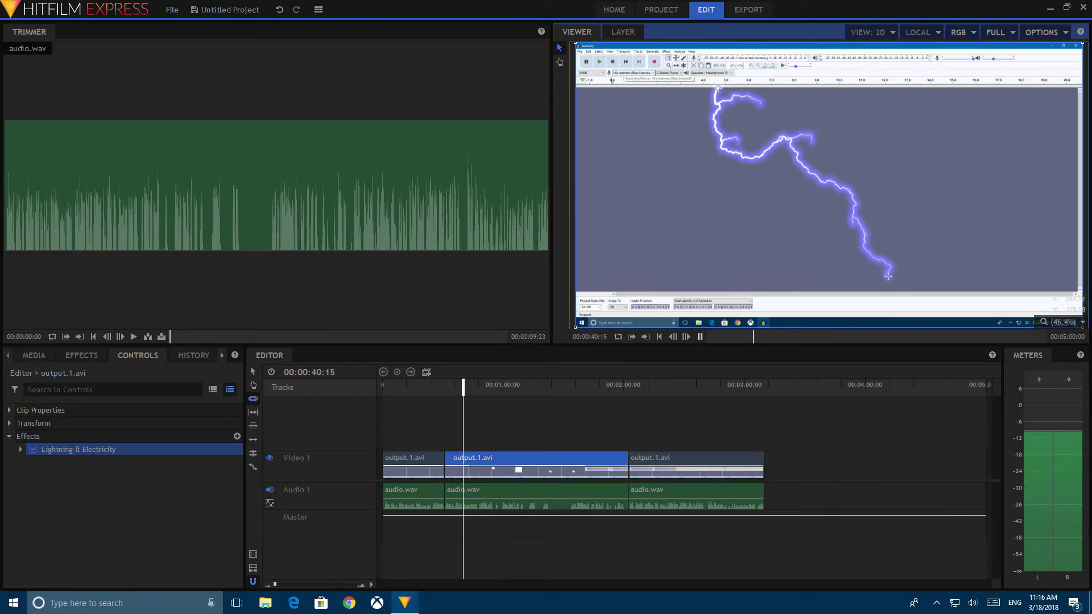
pyautogui.click(700, 336)
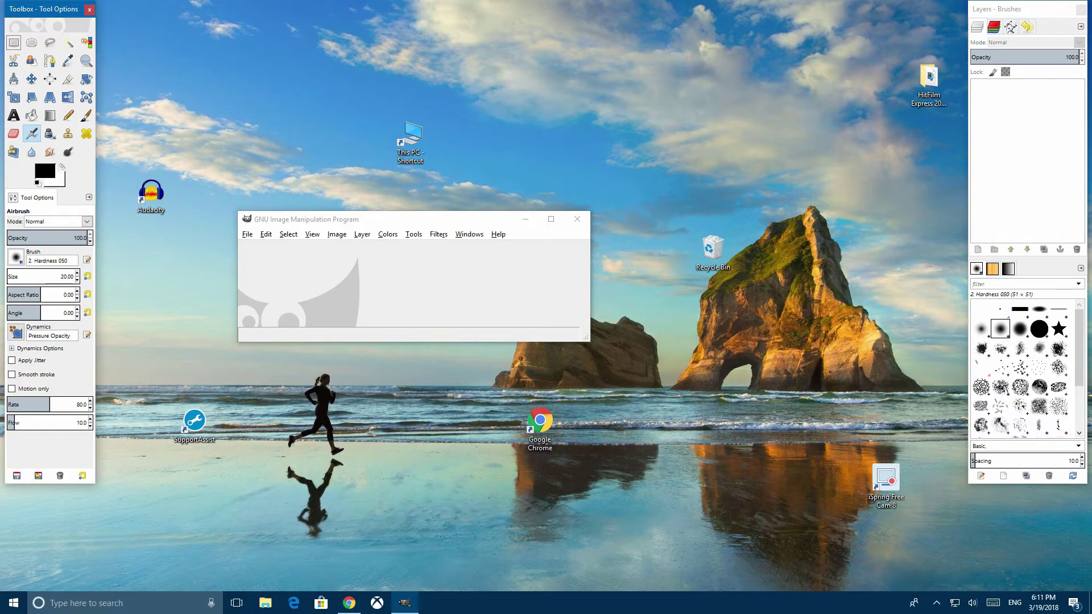
pyautogui.moveTo(264, 41); pyautogui.dragTo(635, 56)
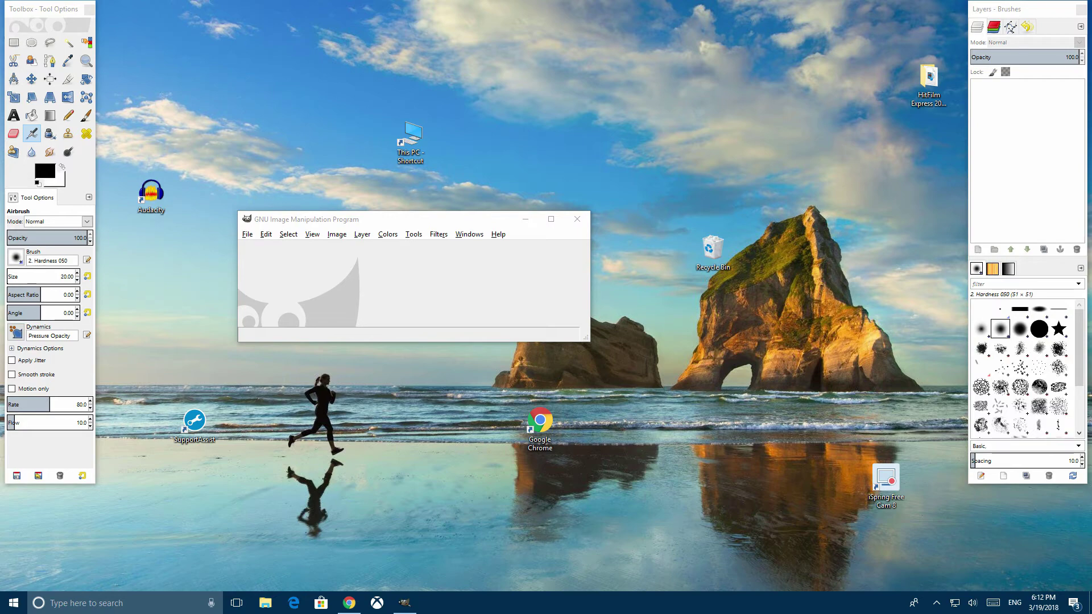
# Start a new GIMP image with a width of 1920 px and a height of 1080 px, and show its advanced options
pyautogui.hotkey('alt', 'f')
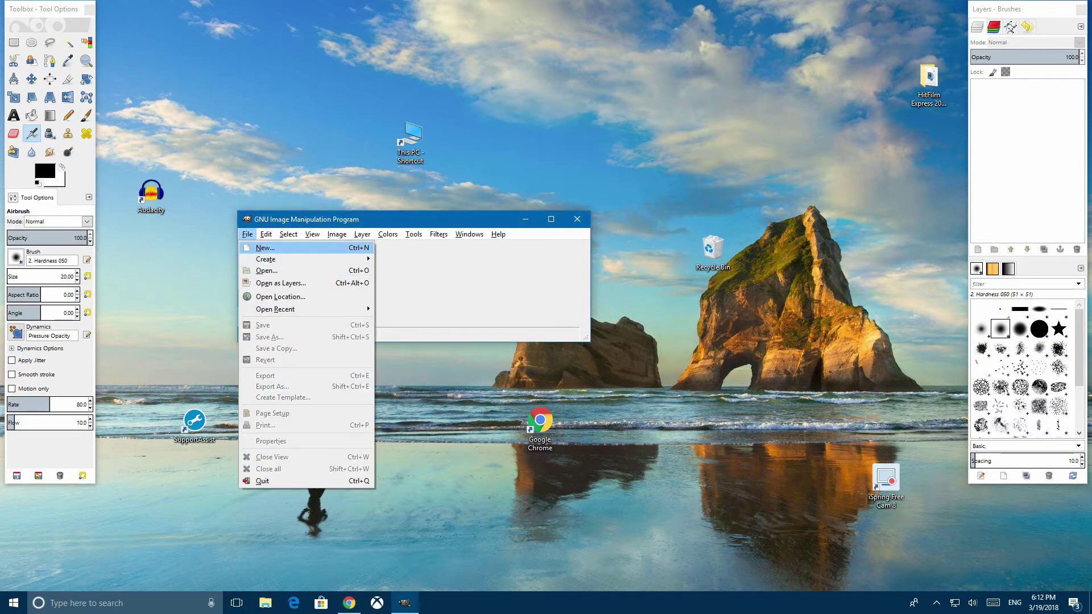
pyautogui.press('Return')
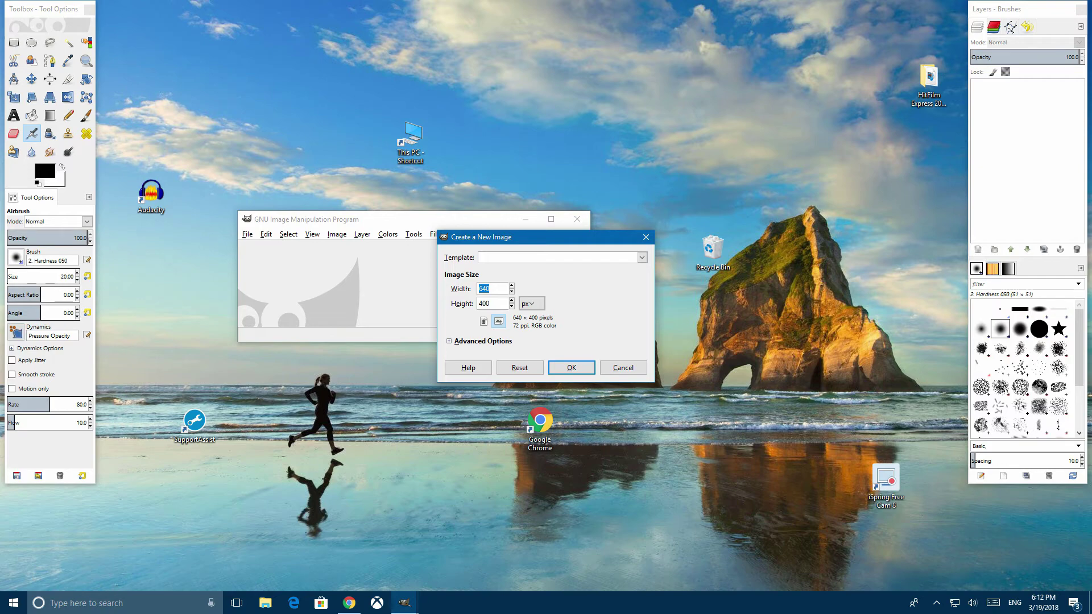
pyautogui.write('1920')
pyautogui.press('Tab')
pyautogui.press('BackSpace')
pyautogui.write('1080')
pyautogui.hotkey('alt', 'a')
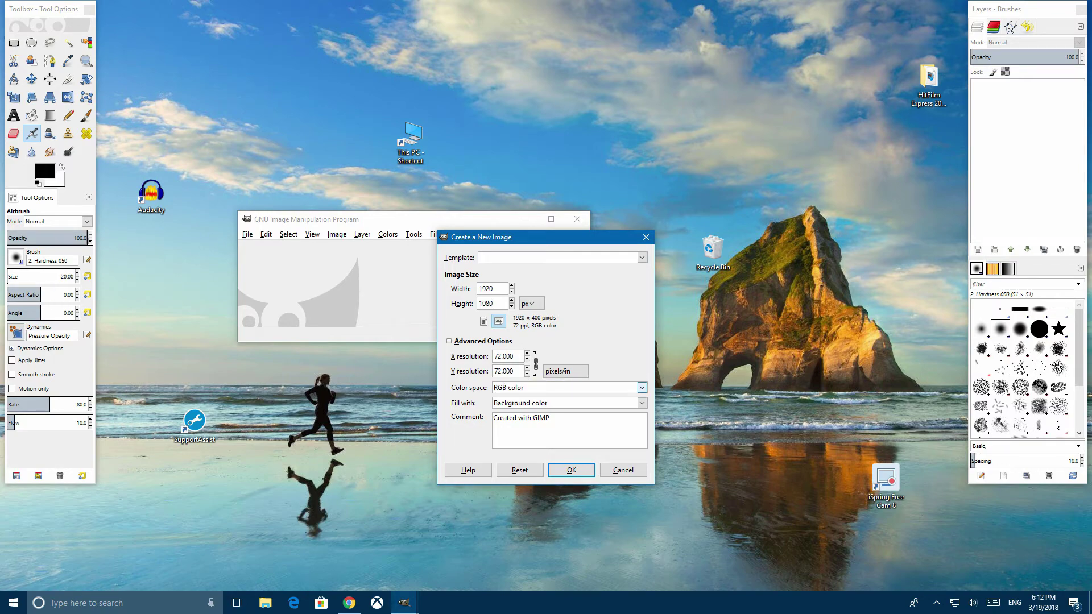
# Create the 1920 x 1080 image with the RGB color space, filled with transparency
pyautogui.click(641, 387)
pyautogui.click(641, 387)
pyautogui.click(641, 387)
pyautogui.click(641, 387)
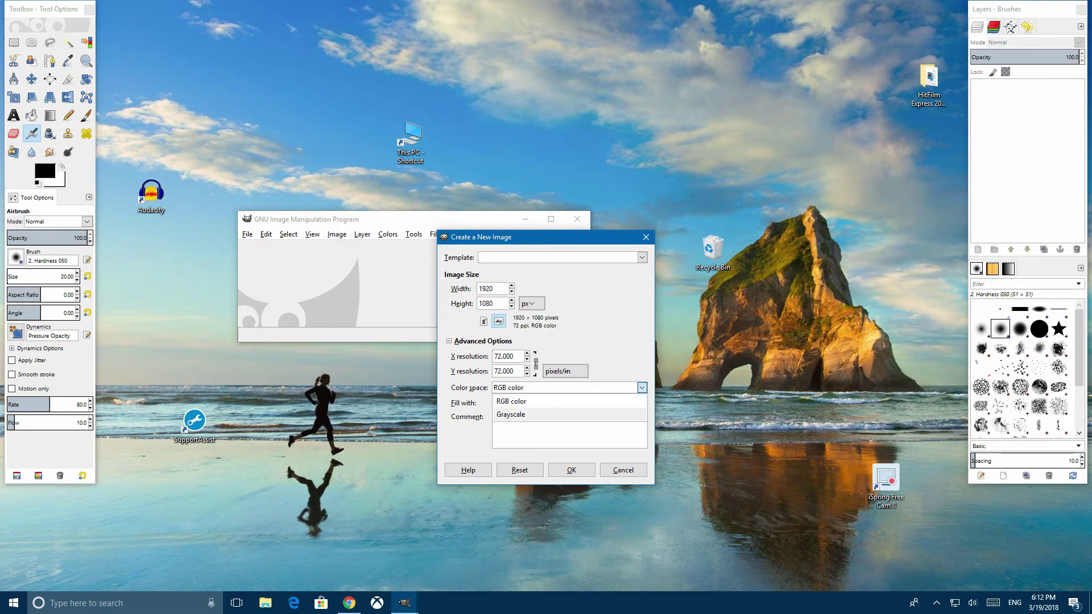
pyautogui.click(641, 387)
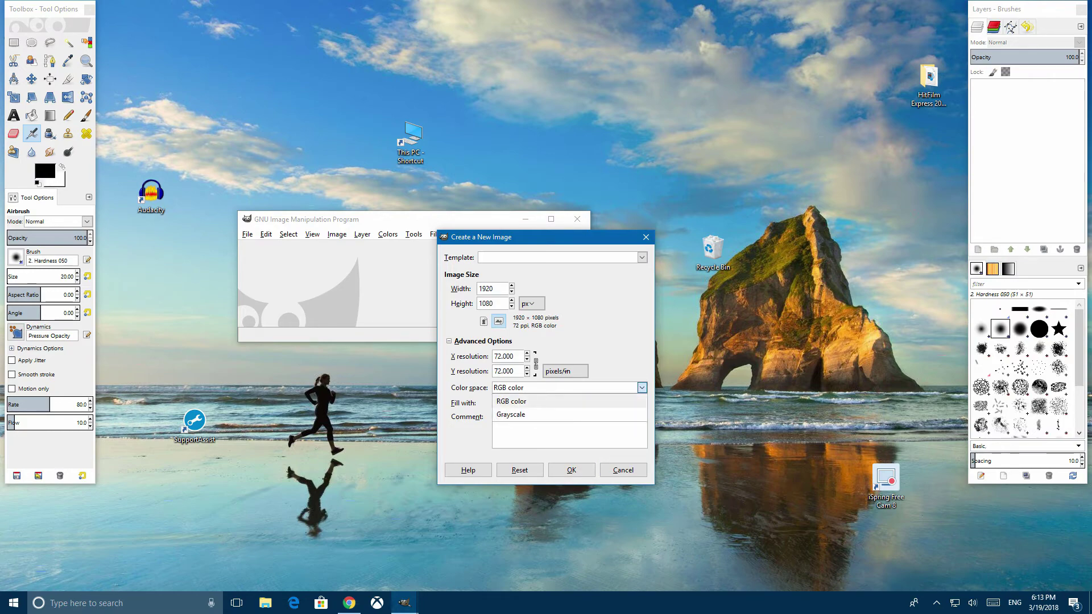
pyautogui.click(512, 400)
pyautogui.click(641, 402)
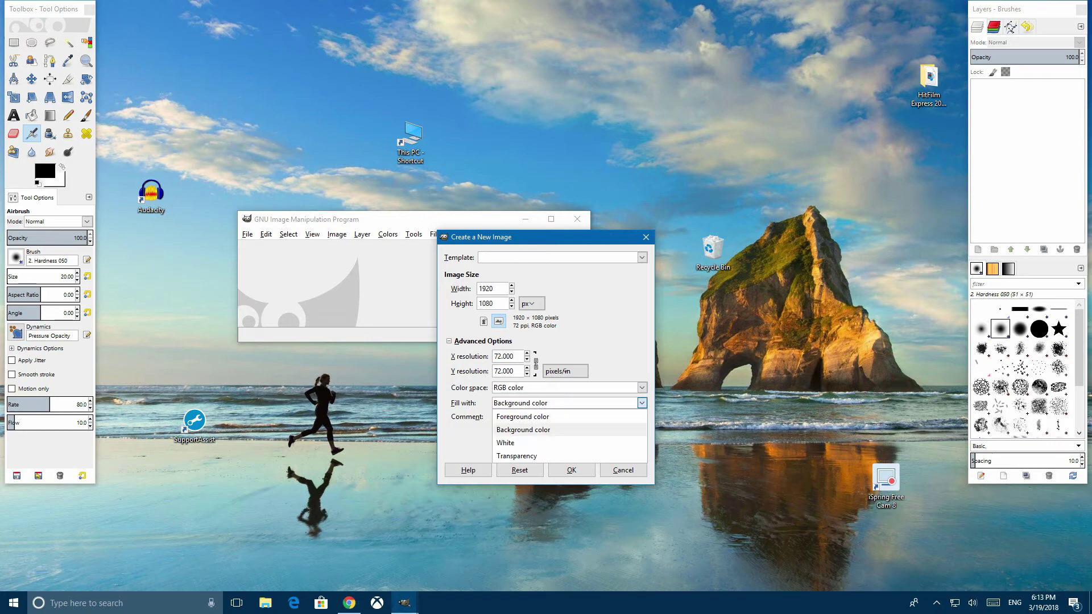
pyautogui.click(516, 455)
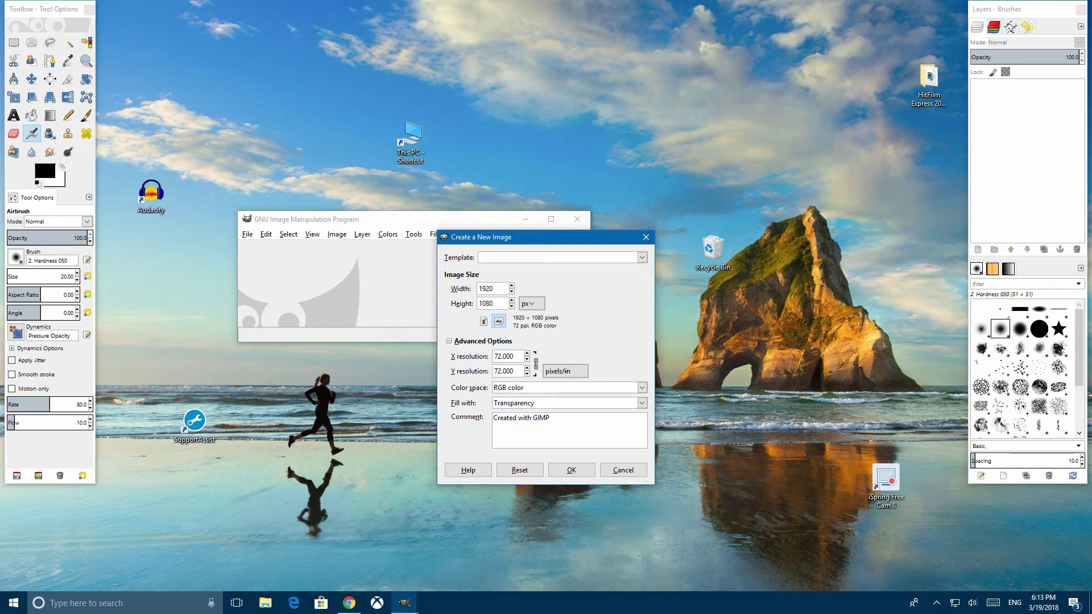
pyautogui.click(571, 470)
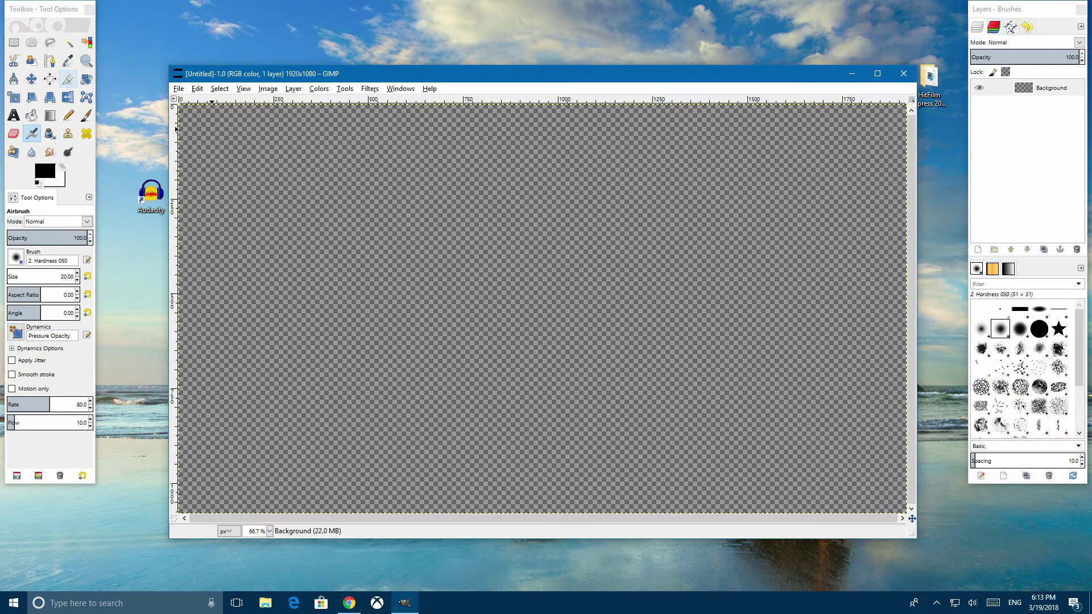
# Scribble freehand ink strokes across the transparent canvas and smudge a path through them
pyautogui.click(68, 79)
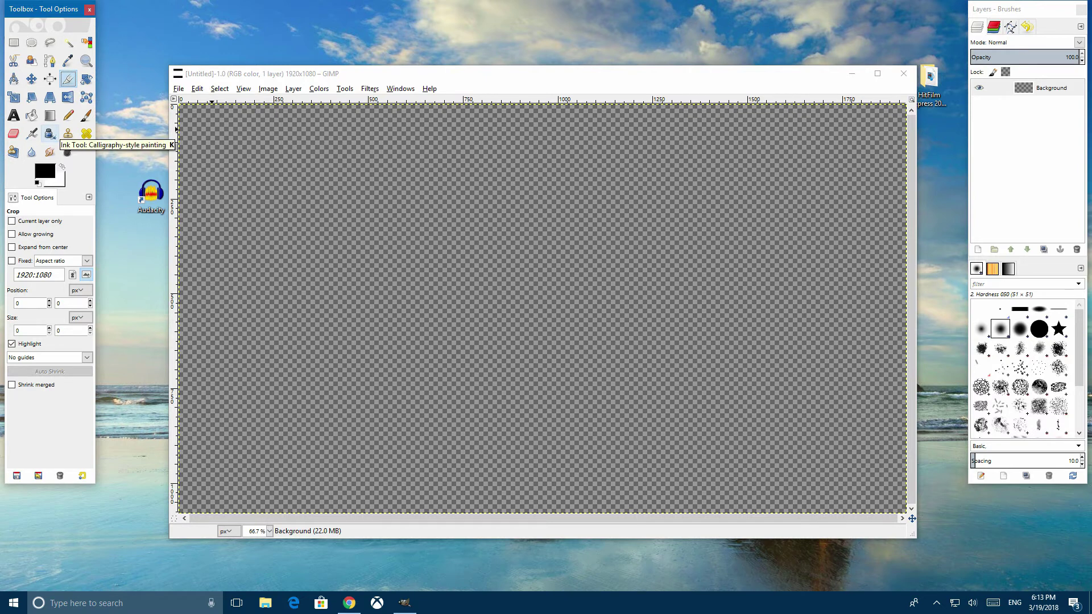
pyautogui.click(50, 134)
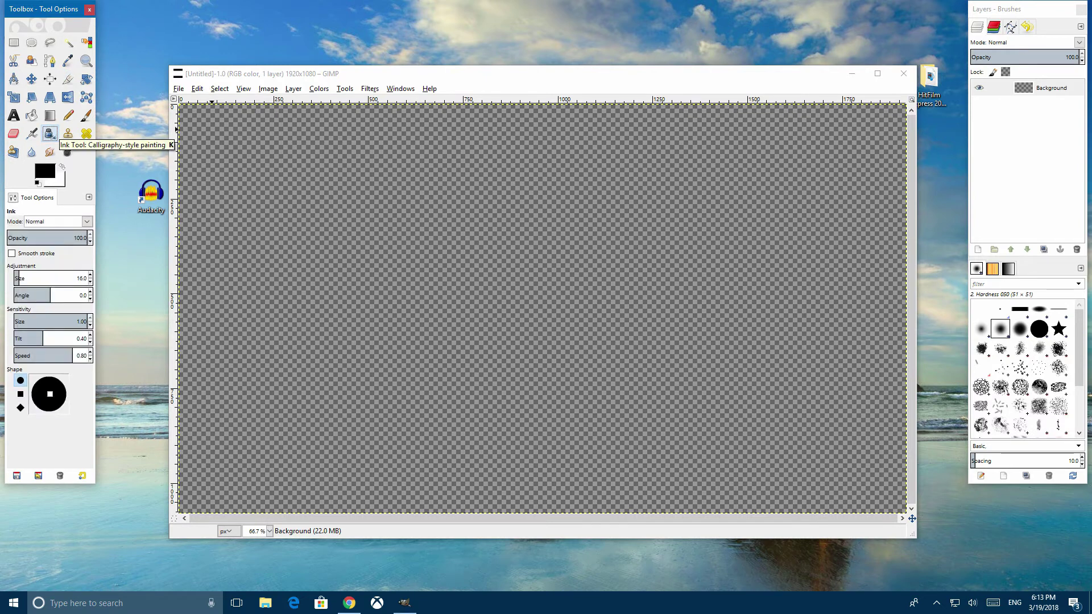
pyautogui.moveTo(235, 188)
pyautogui.mouseDown()
pyautogui.moveTo(260, 249)
pyautogui.moveTo(288, 266)
pyautogui.moveTo(445, 280)
pyautogui.moveTo(252, 217)
pyautogui.moveTo(339, 281)
pyautogui.moveTo(588, 256)
pyautogui.moveTo(658, 470)
pyautogui.moveTo(635, 348)
pyautogui.moveTo(647, 293)
pyautogui.moveTo(390, 266)
pyautogui.moveTo(538, 316)
pyautogui.moveTo(660, 221)
pyautogui.moveTo(471, 334)
pyautogui.moveTo(396, 362)
pyautogui.moveTo(482, 238)
pyautogui.moveTo(642, 228)
pyautogui.moveTo(706, 336)
pyautogui.moveTo(613, 354)
pyautogui.moveTo(368, 157)
pyautogui.moveTo(250, 226)
pyautogui.moveTo(230, 344)
pyautogui.moveTo(276, 358)
pyautogui.moveTo(413, 354)
pyautogui.moveTo(741, 234)
pyautogui.moveTo(585, 383)
pyautogui.moveTo(428, 380)
pyautogui.moveTo(364, 249)
pyautogui.mouseUp()
pyautogui.moveTo(335, 298)
pyautogui.mouseDown()
pyautogui.moveTo(483, 282)
pyautogui.moveTo(665, 201)
pyautogui.moveTo(543, 287)
pyautogui.moveTo(459, 437)
pyautogui.moveTo(419, 394)
pyautogui.moveTo(499, 170)
pyautogui.moveTo(566, 168)
pyautogui.moveTo(694, 197)
pyautogui.moveTo(713, 245)
pyautogui.moveTo(669, 304)
pyautogui.moveTo(612, 427)
pyautogui.moveTo(565, 445)
pyautogui.moveTo(445, 429)
pyautogui.moveTo(313, 370)
pyautogui.moveTo(214, 445)
pyautogui.moveTo(327, 270)
pyautogui.moveTo(345, 215)
pyautogui.moveTo(306, 145)
pyautogui.moveTo(281, 131)
pyautogui.mouseUp()
pyautogui.moveTo(411, 348)
pyautogui.mouseDown()
pyautogui.moveTo(580, 367)
pyautogui.moveTo(726, 411)
pyautogui.moveTo(807, 416)
pyautogui.moveTo(786, 288)
pyautogui.moveTo(642, 498)
pyautogui.moveTo(579, 229)
pyautogui.moveTo(666, 176)
pyautogui.moveTo(673, 164)
pyautogui.moveTo(656, 150)
pyautogui.moveTo(442, 210)
pyautogui.mouseUp()
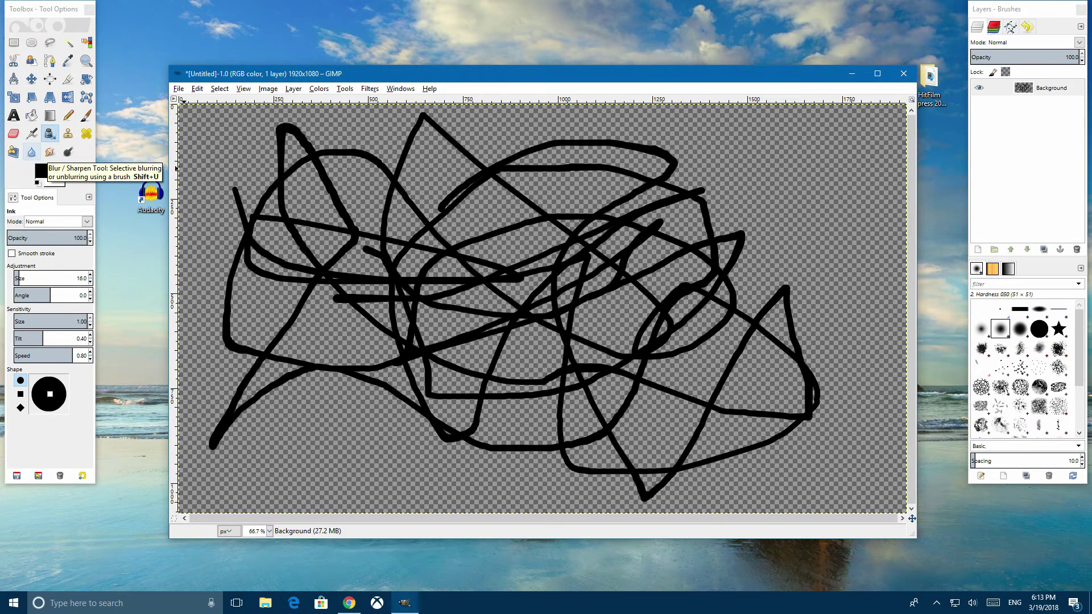
pyautogui.click(49, 152)
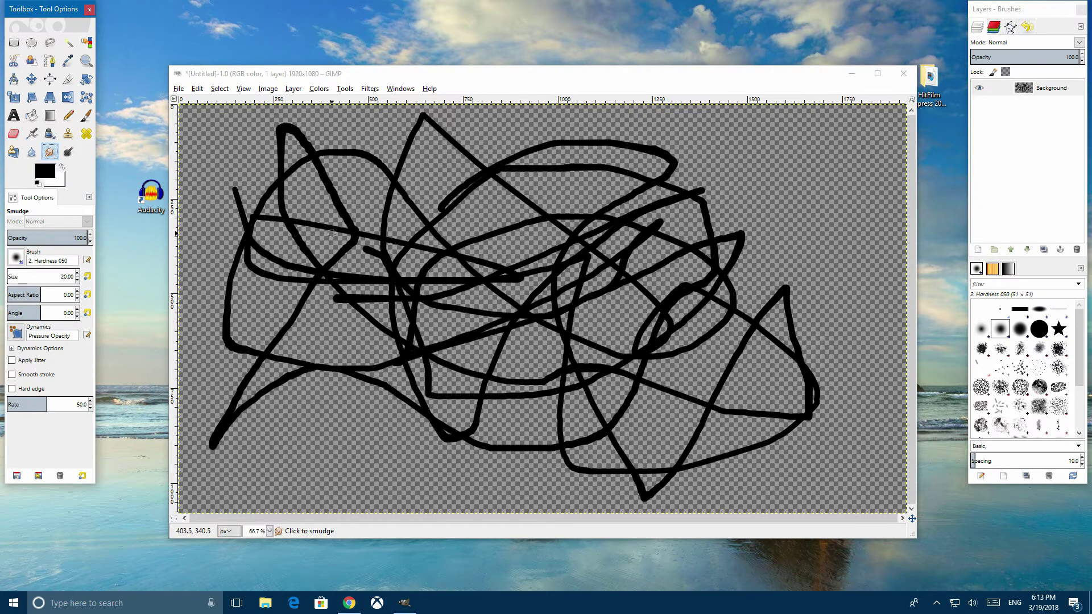
pyautogui.moveTo(347, 221)
pyautogui.mouseDown()
pyautogui.moveTo(289, 224)
pyautogui.moveTo(298, 237)
pyautogui.moveTo(426, 270)
pyautogui.moveTo(595, 471)
pyautogui.moveTo(704, 425)
pyautogui.moveTo(719, 454)
pyautogui.mouseUp()
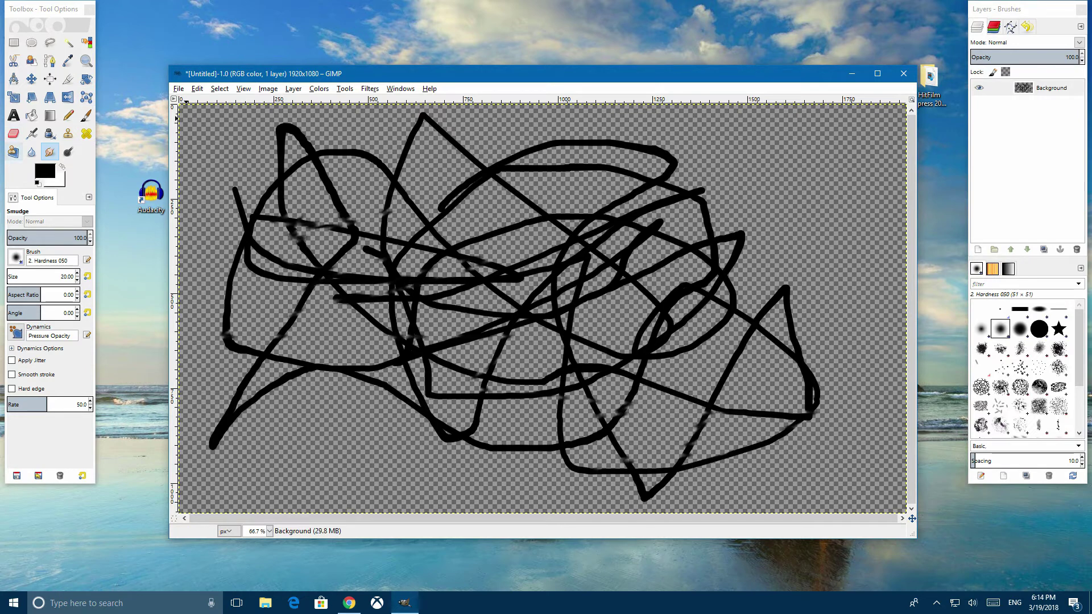
# Erase parts of the scribble with the Eraser, changing its brush to 2. Hardness 100 between strokes
pyautogui.click(13, 133)
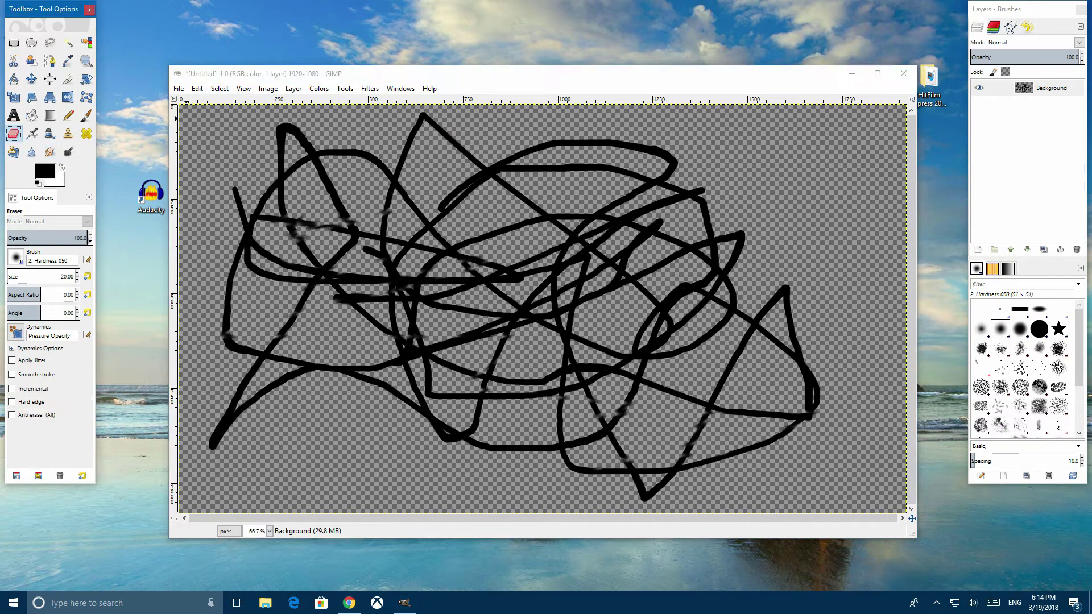
pyautogui.moveTo(270, 278)
pyautogui.mouseDown()
pyautogui.moveTo(341, 225)
pyautogui.moveTo(296, 222)
pyautogui.mouseUp()
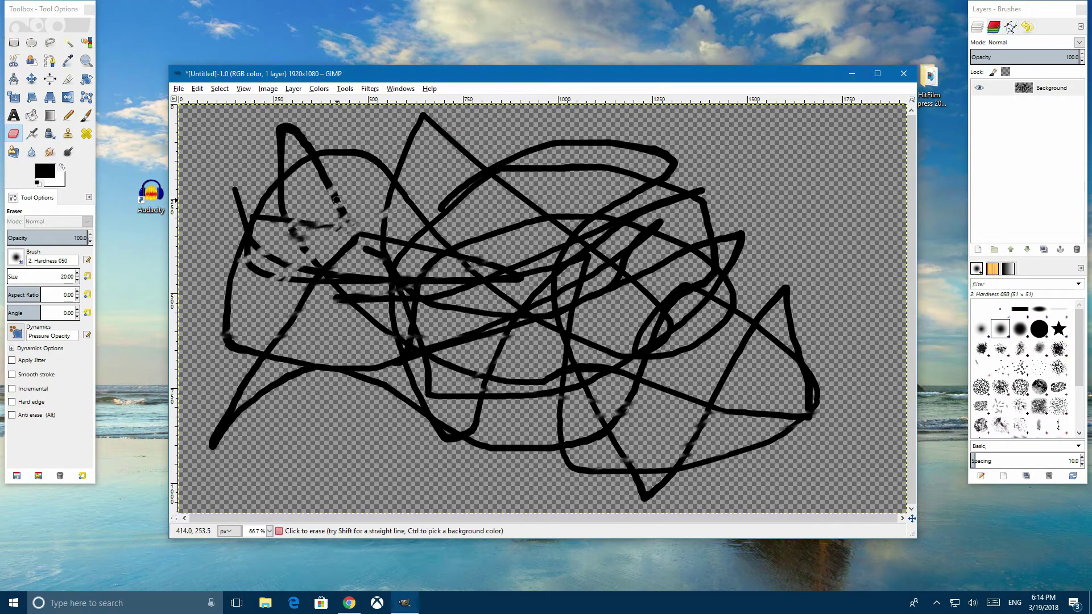
pyautogui.click(15, 257)
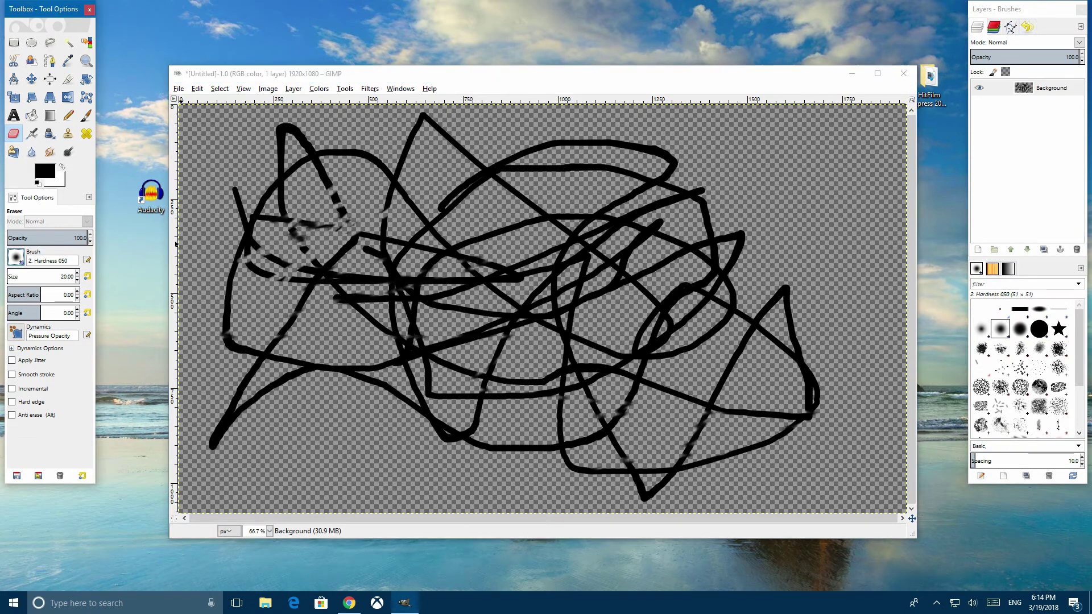
pyautogui.doubleClick(46, 291)
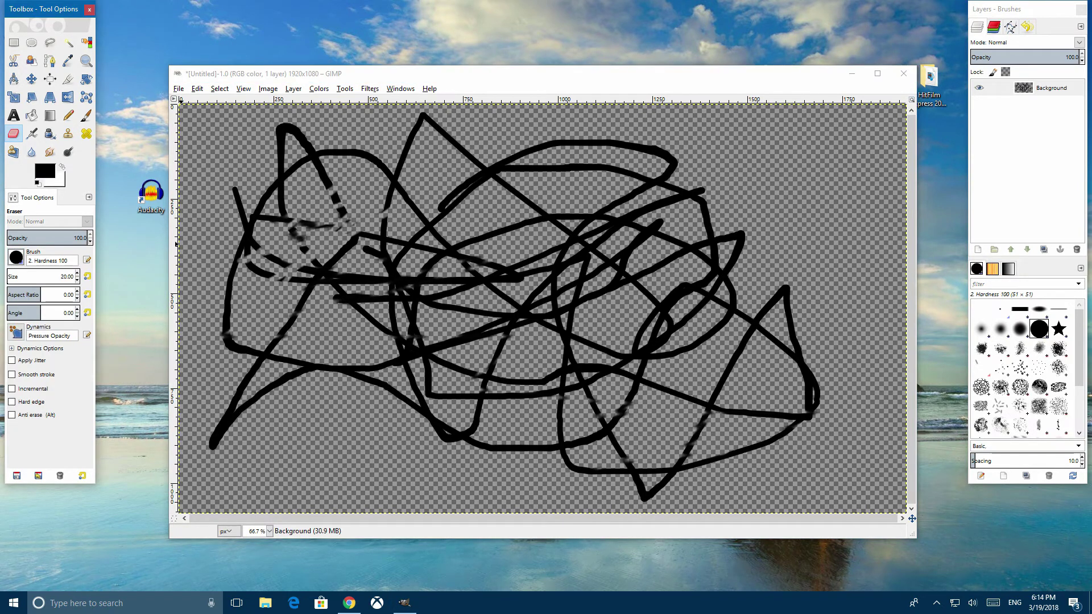
pyautogui.click(314, 266)
pyautogui.moveTo(307, 275)
pyautogui.mouseDown()
pyautogui.moveTo(401, 276)
pyautogui.moveTo(220, 294)
pyautogui.moveTo(382, 272)
pyautogui.moveTo(388, 247)
pyautogui.moveTo(248, 295)
pyautogui.moveTo(452, 278)
pyautogui.moveTo(499, 411)
pyautogui.moveTo(453, 457)
pyautogui.mouseUp()
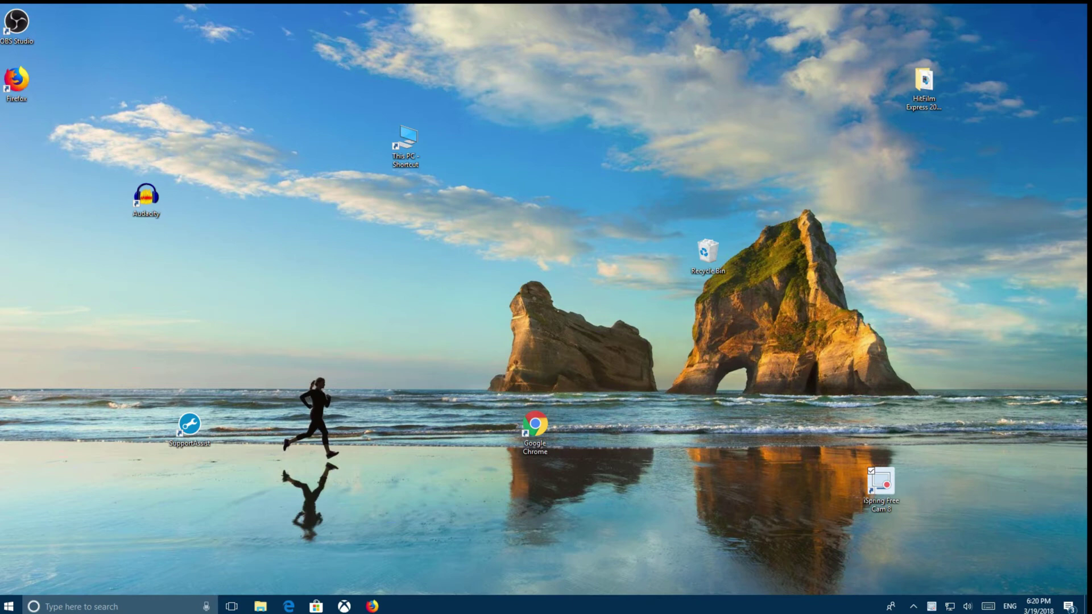
# Switch to Firefox and look through its download page, including the speed, memory and privacy features
pyautogui.rightClick(1, 534)
pyautogui.press('Escape')
pyautogui.click(372, 606)
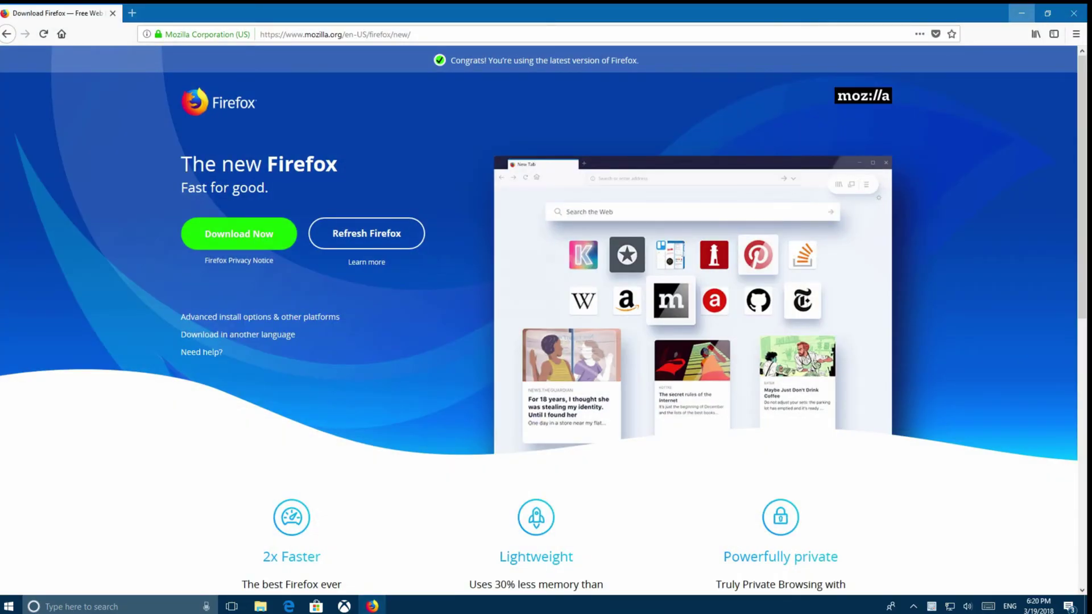
pyautogui.click(1021, 13)
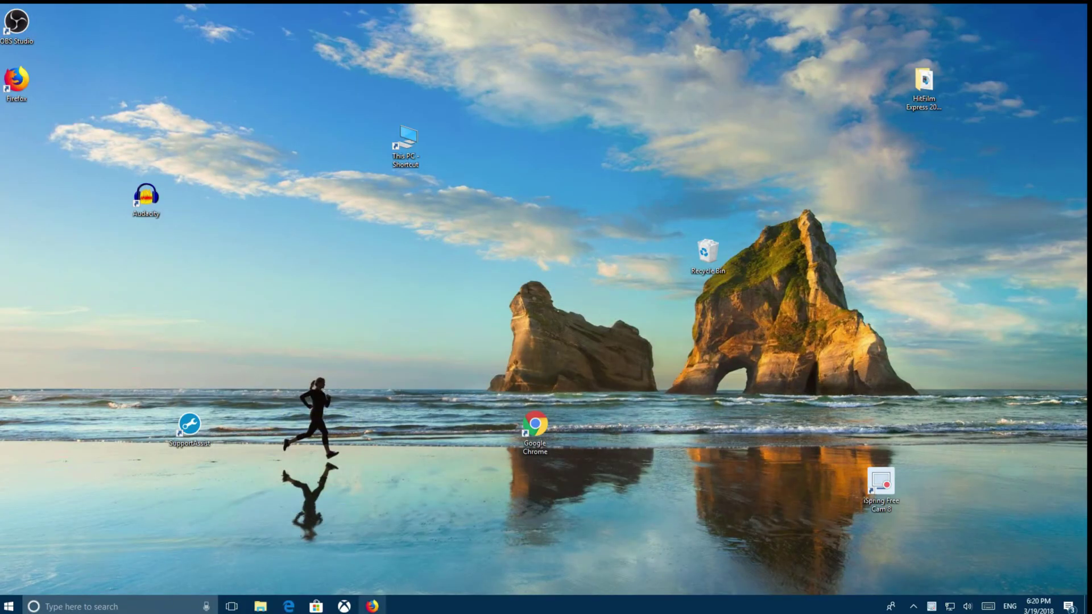
pyautogui.click(372, 606)
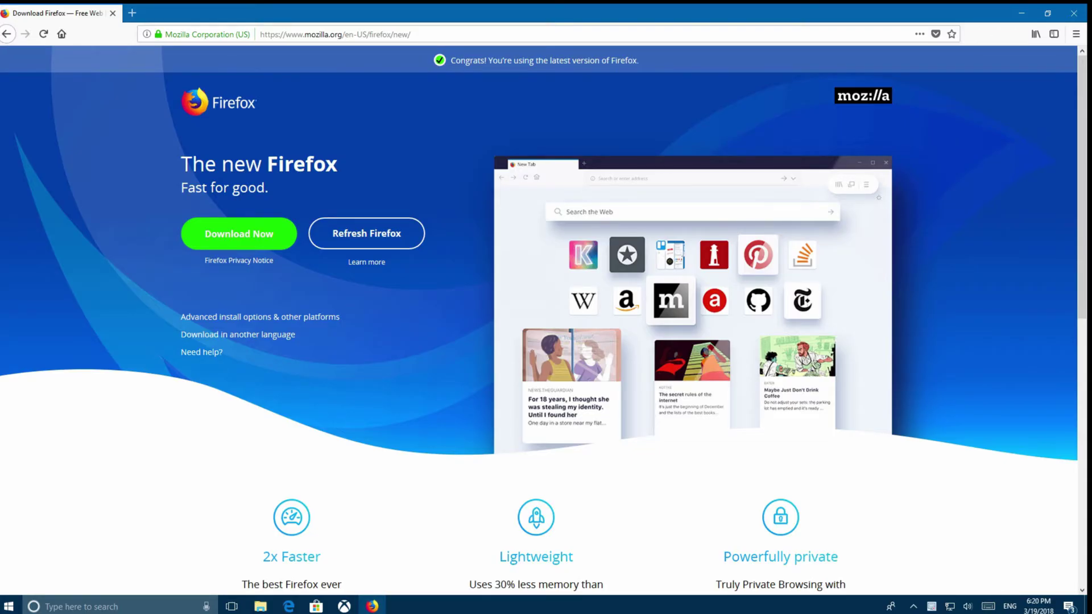
pyautogui.scroll(-2, 543, 318)
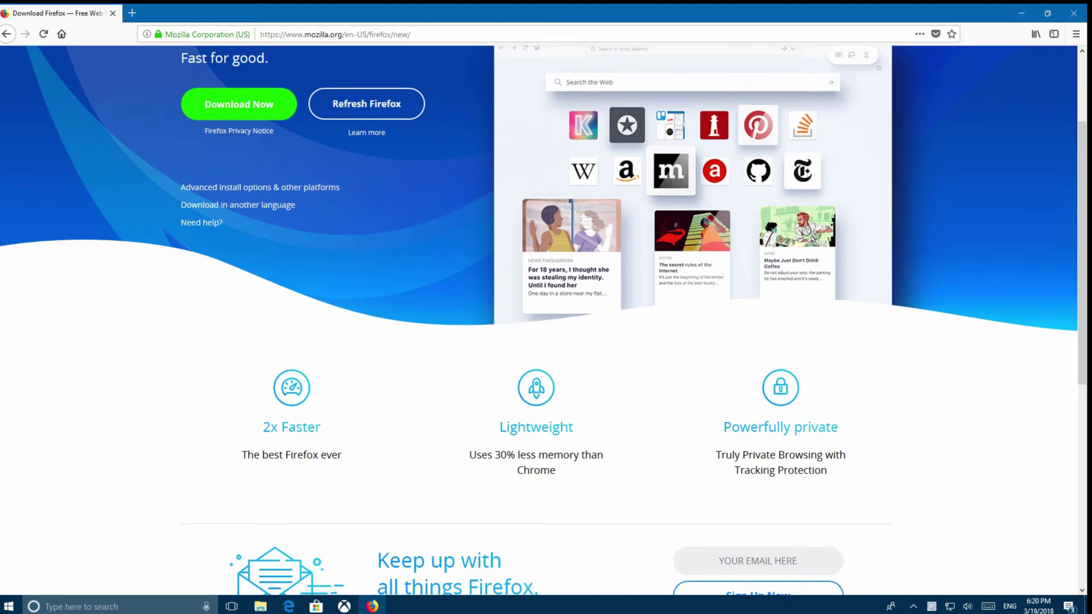
pyautogui.scroll(-1, 542, 318)
pyautogui.scroll(1, 542, 318)
pyautogui.scroll(-3, 543, 319)
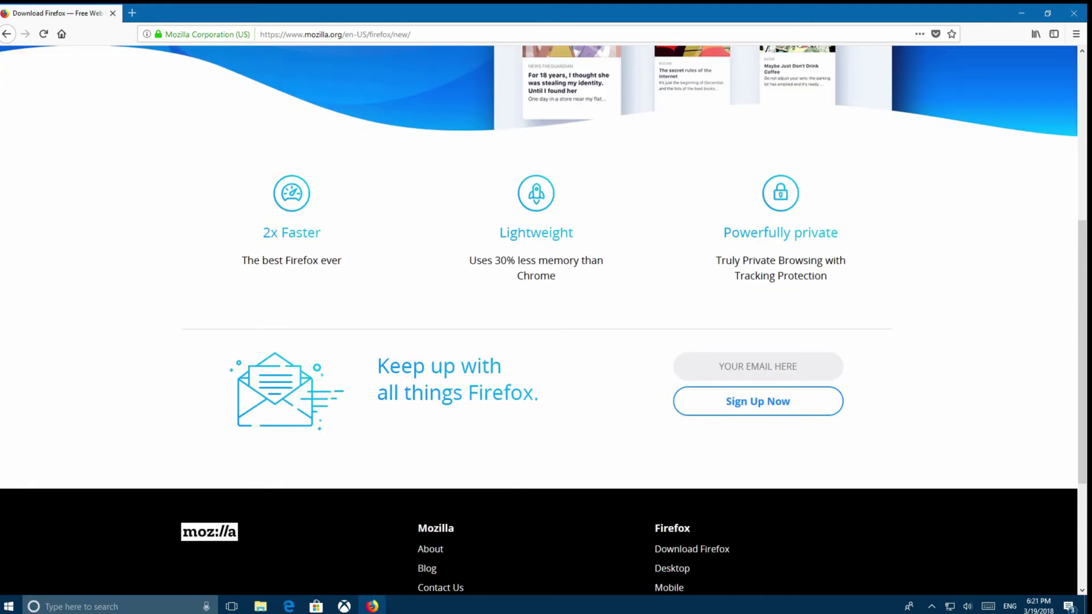
pyautogui.scroll(5, 543, 319)
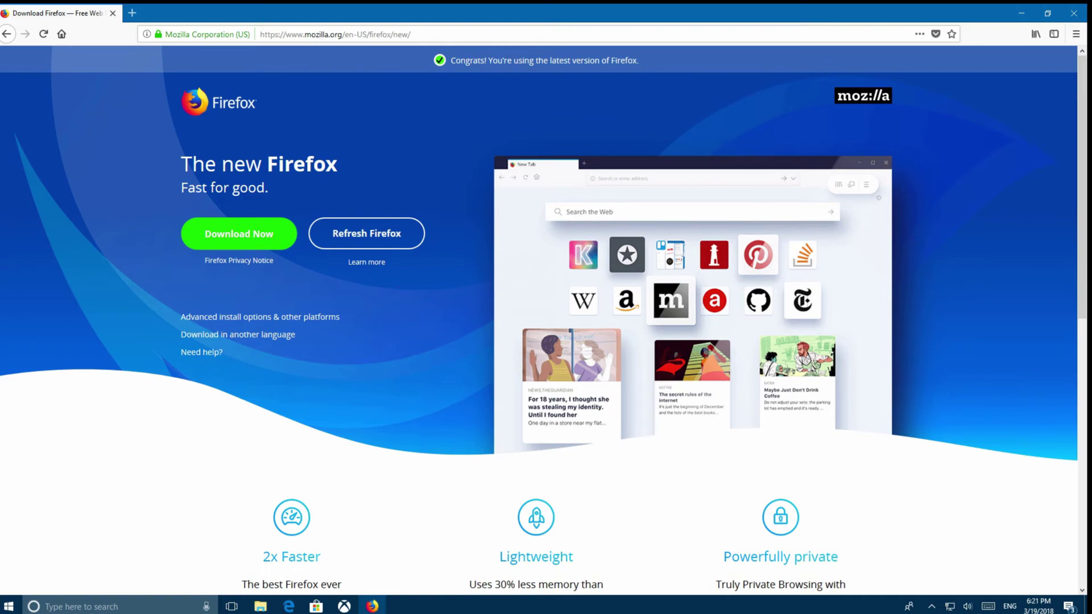
# Open a new browser tab and close the Download Firefox tab
pyautogui.hotkey('ctrl', 't')
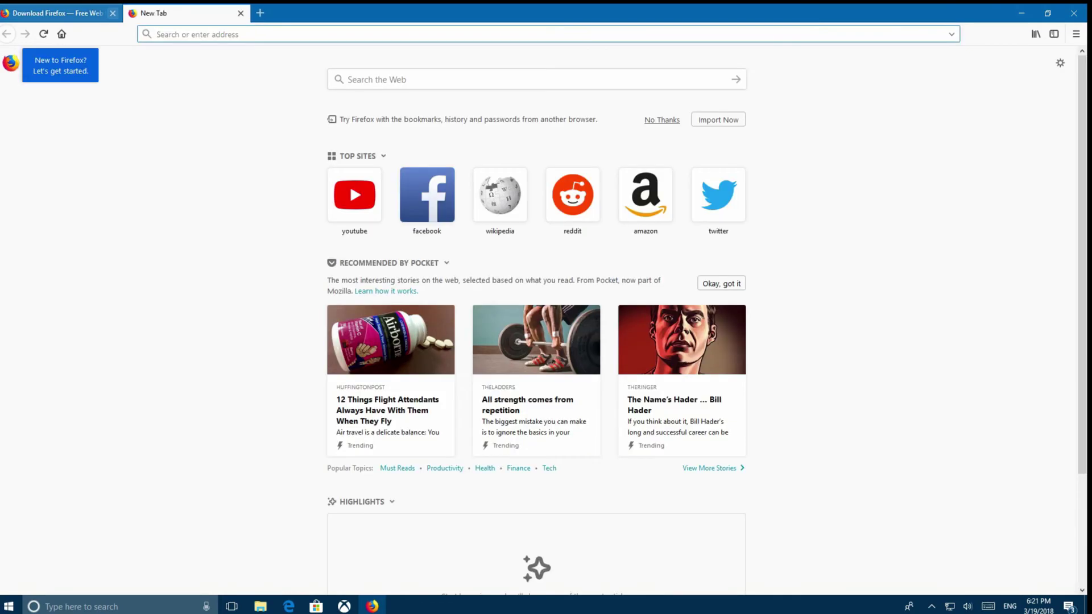
pyautogui.click(113, 13)
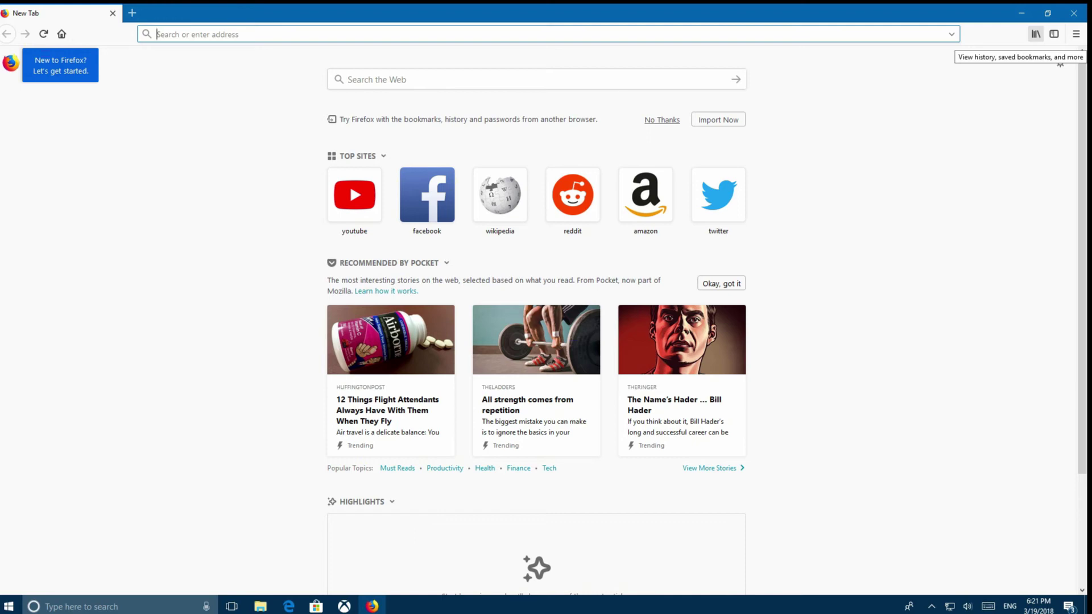
# Examine the browser library's entries for bookmarks, history, downloads and screenshots
pyautogui.click(1035, 33)
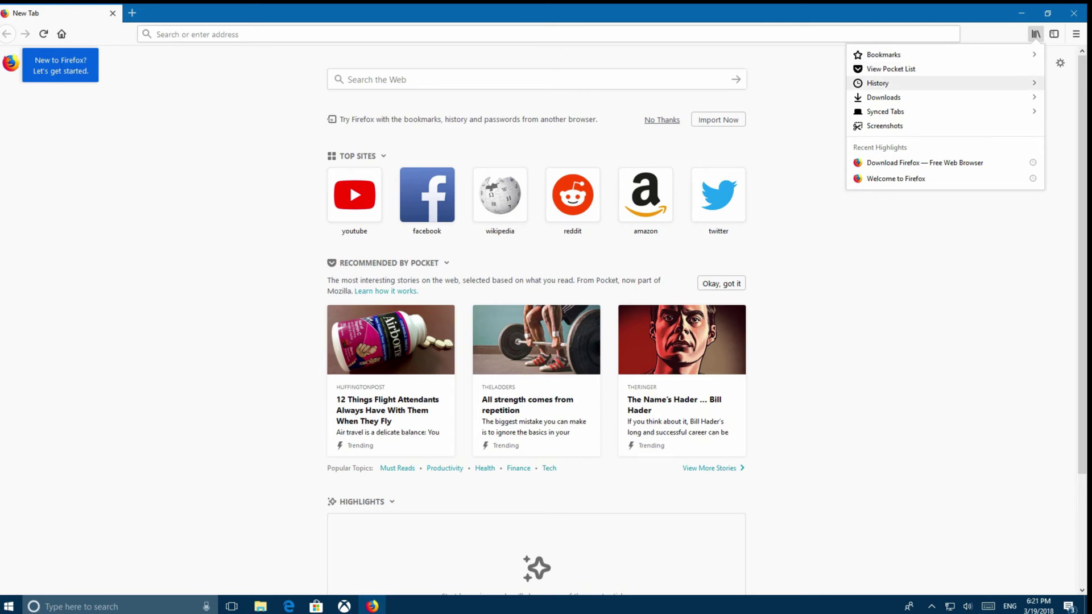
pyautogui.press('Down')
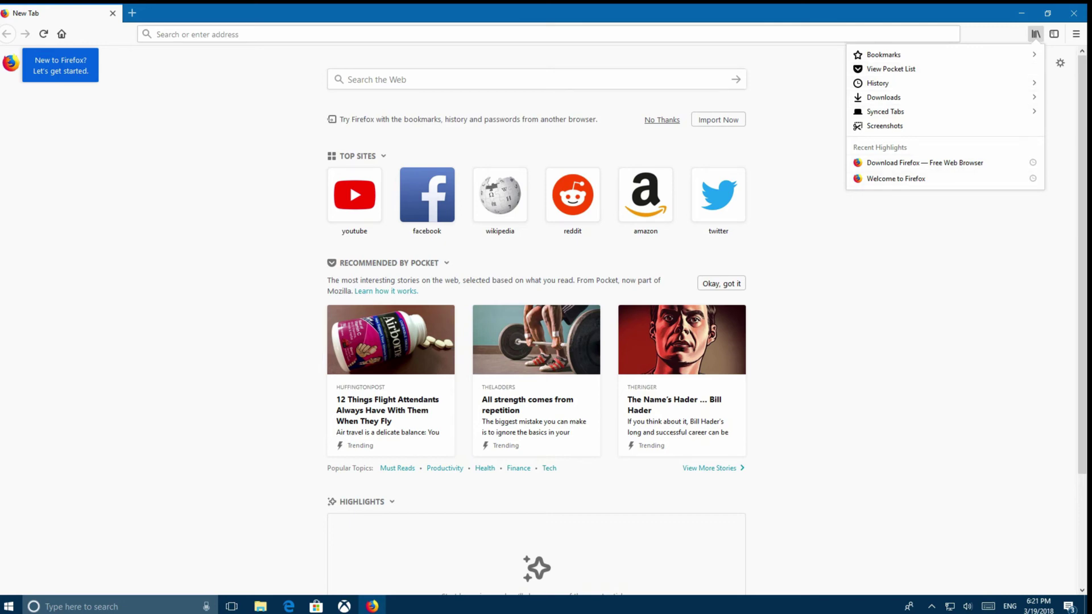
pyautogui.press('Escape')
# Show and hide the bookmarks sidebar, and display the browser's main application options
pyautogui.hotkey('ctrl', 'b')
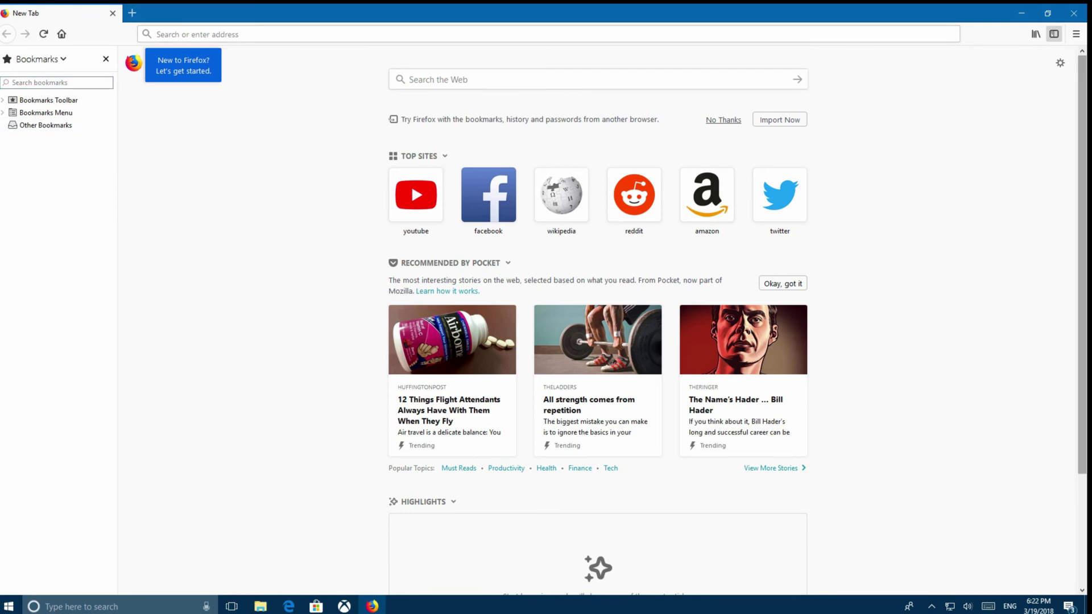
pyautogui.click(1053, 33)
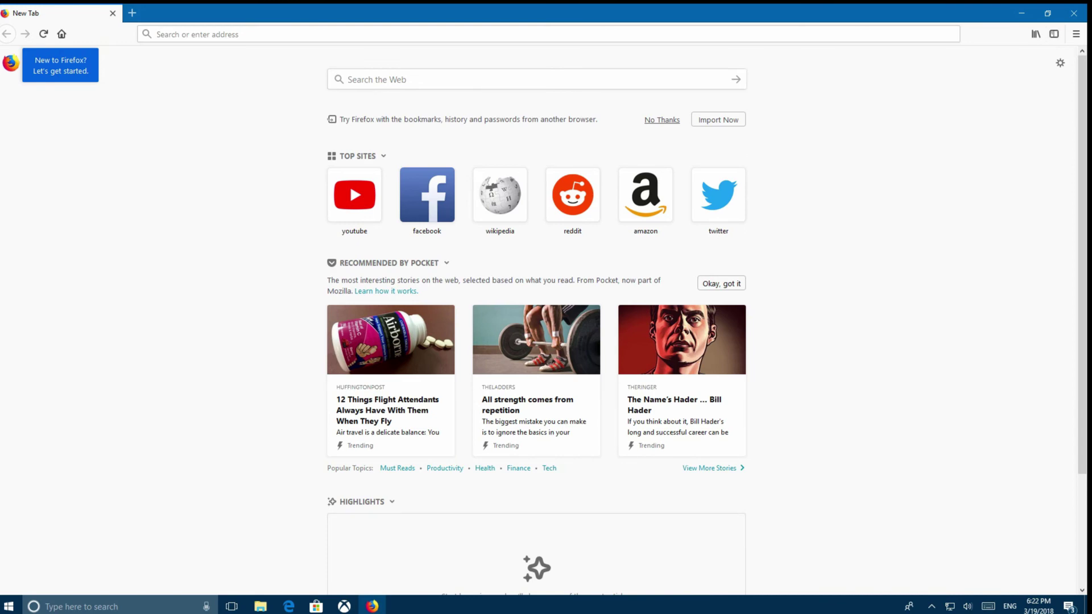
pyautogui.click(1075, 33)
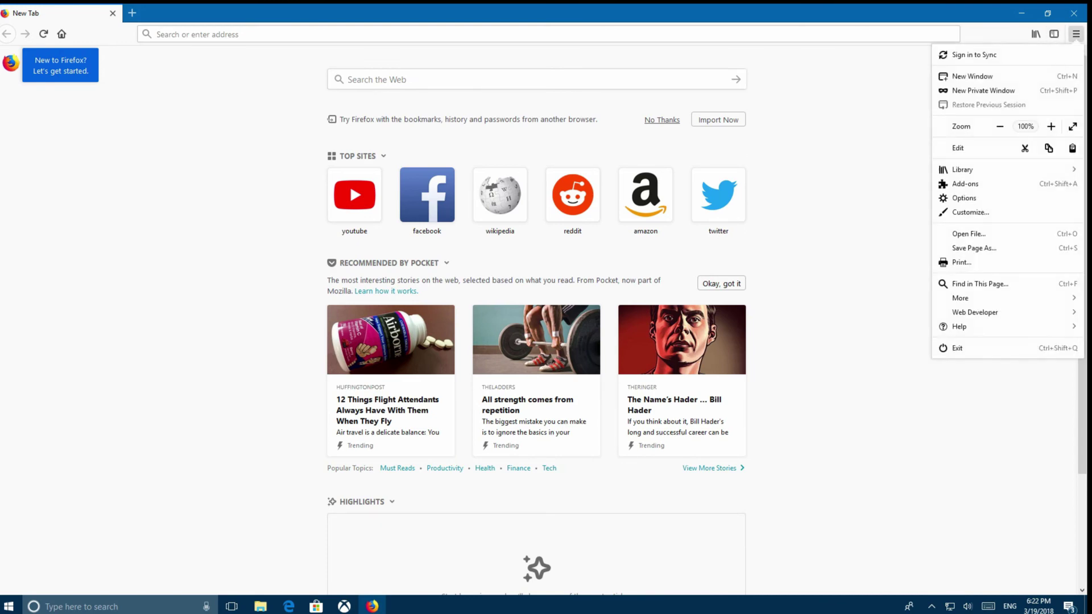